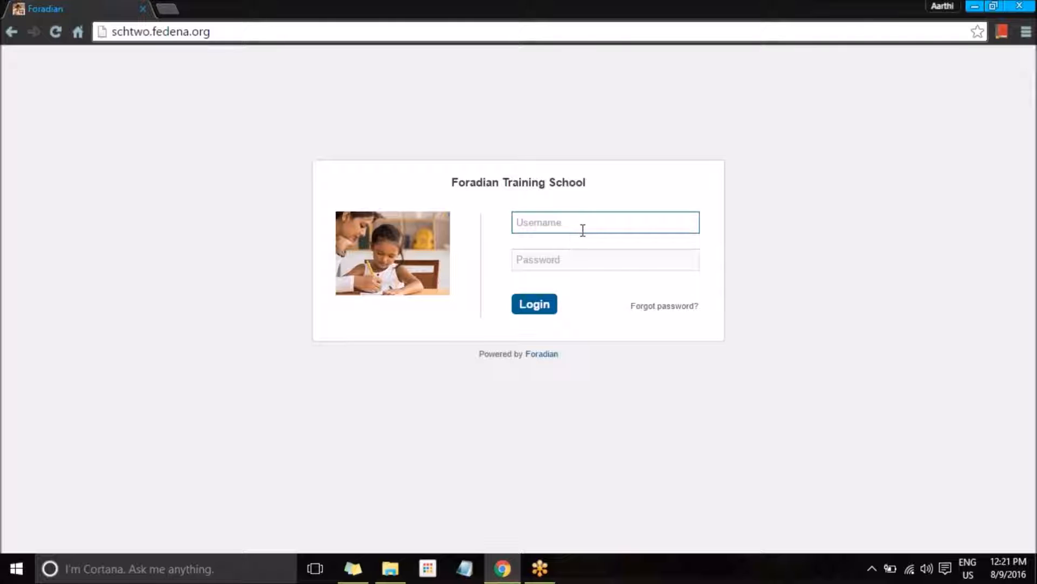
# Step: Log in to Fedena with the administrator username and password
pyautogui.write('admin')
pyautogui.press('Tab')
pyautogui.write('•••••••')
pyautogui.press('Return')
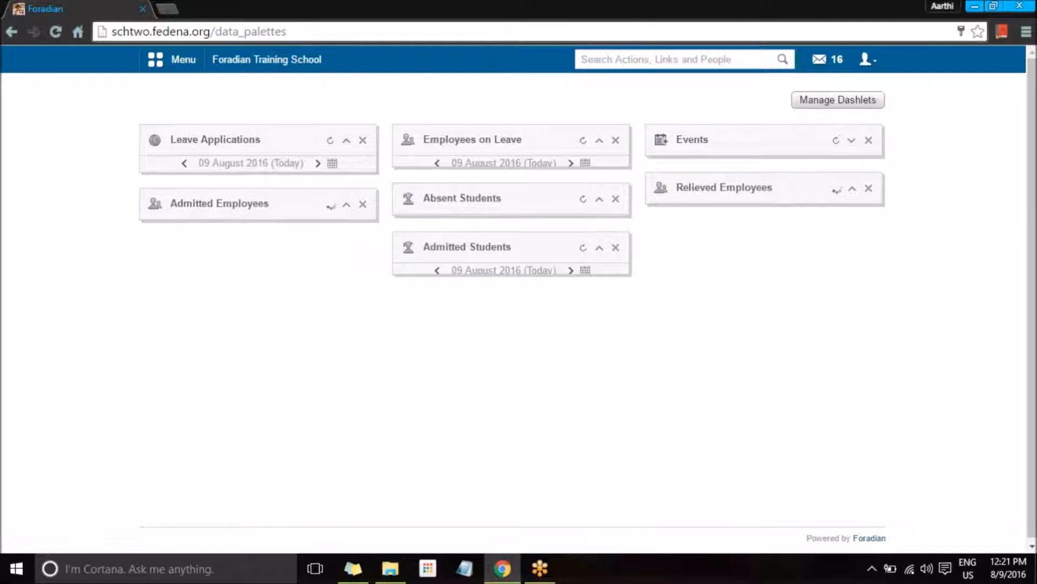
pyautogui.click(168, 65)
# Step: Go to Collaboration > Forms and start creating a new form template
pyautogui.click(361, 101)
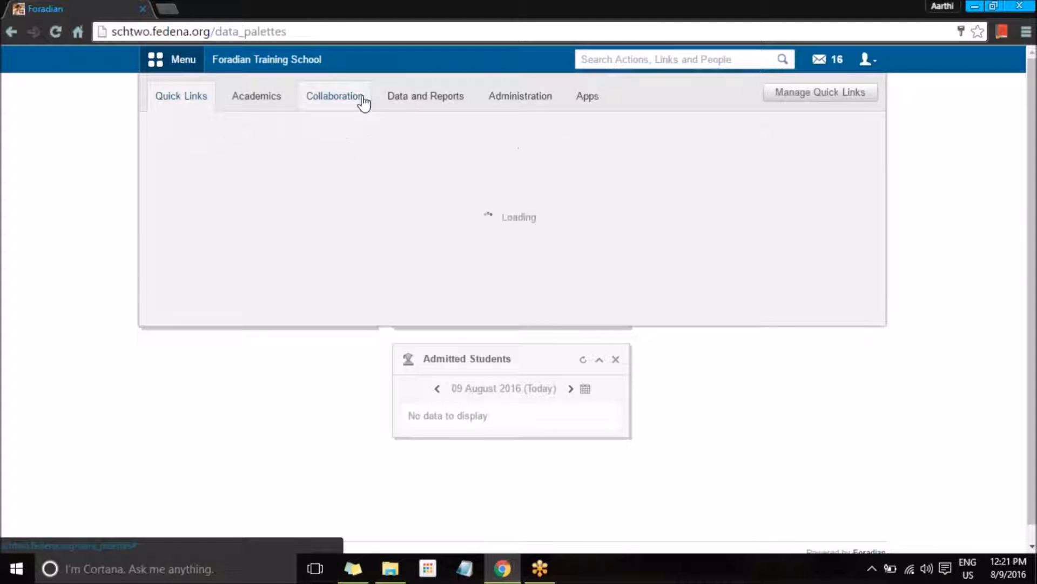
pyautogui.moveTo(578, 197)
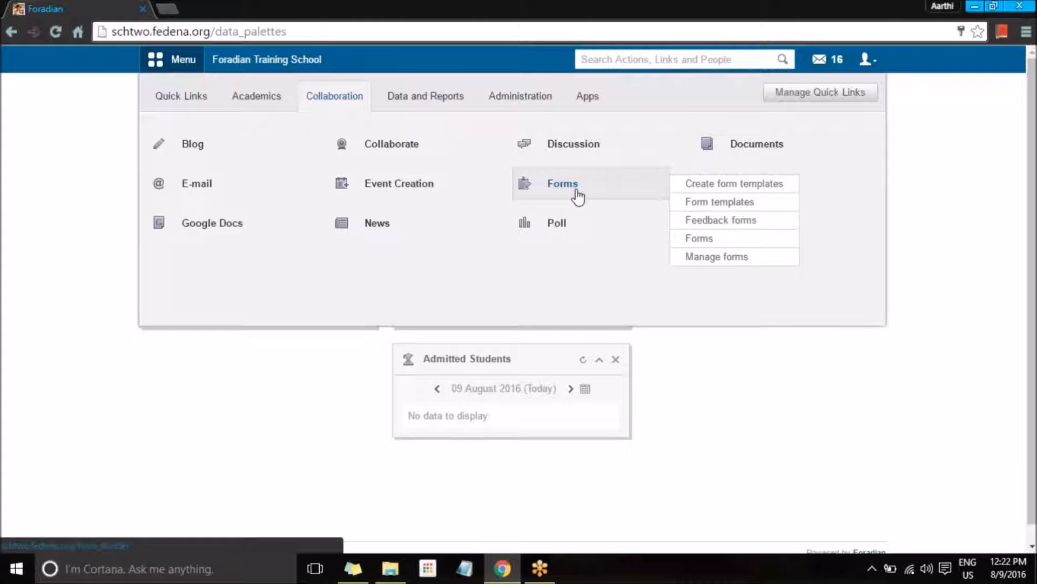
pyautogui.click(577, 196)
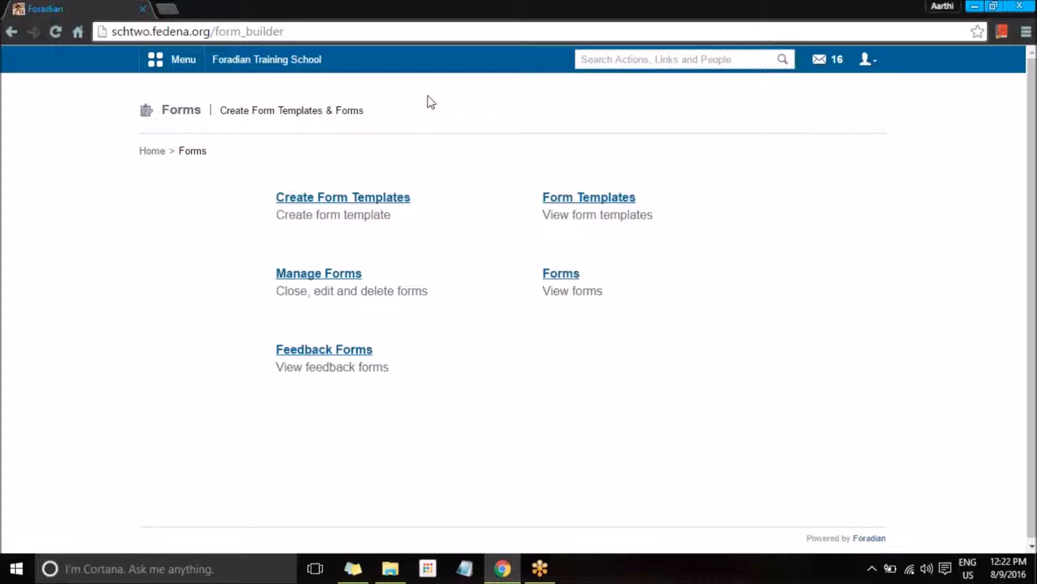
pyautogui.click(358, 201)
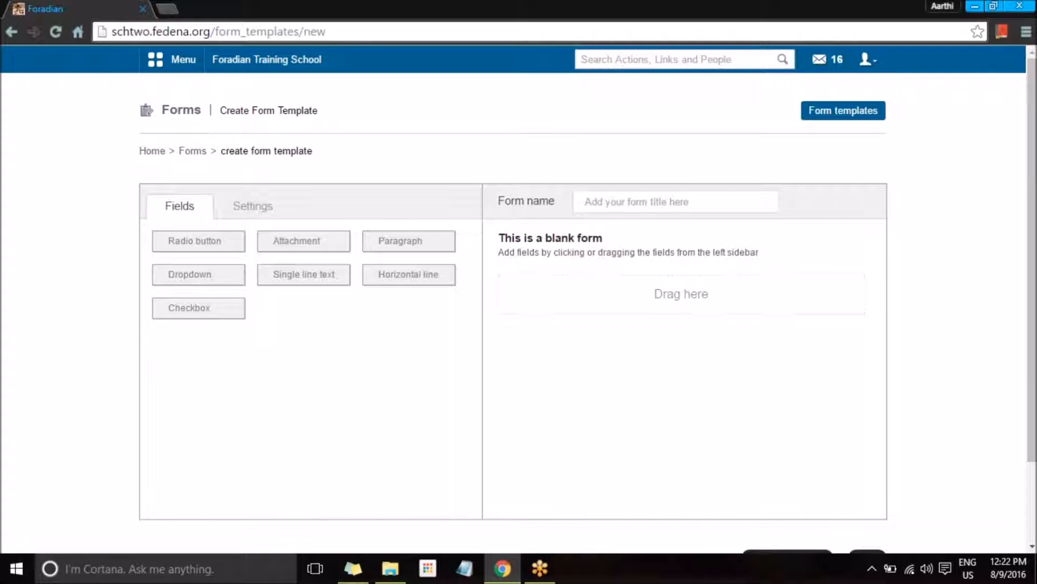
# Step: Add a mandatory single-line text field labelled 'Name of the student' to the template
pyautogui.scroll(-2, 380, 261)
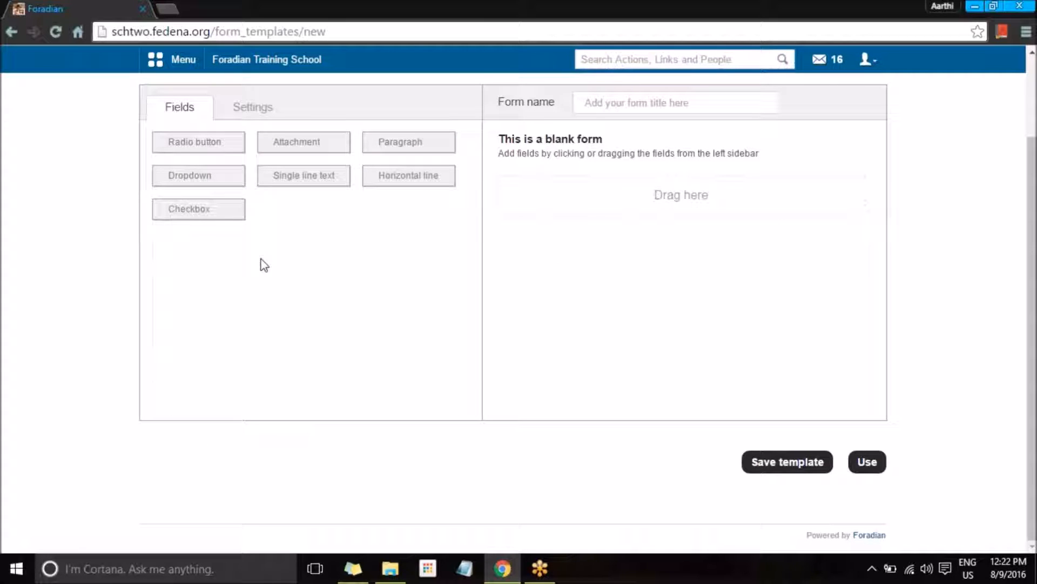
pyautogui.moveTo(278, 182)
pyautogui.mouseDown()
pyautogui.moveTo(585, 201)
pyautogui.moveTo(503, 199)
pyautogui.moveTo(514, 198)
pyautogui.mouseUp()
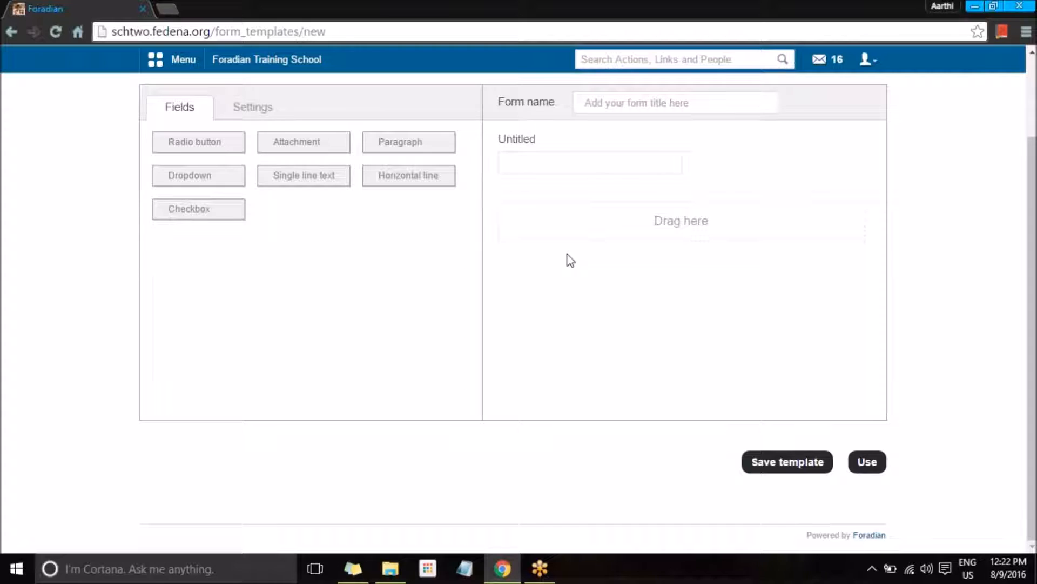
pyautogui.click(523, 154)
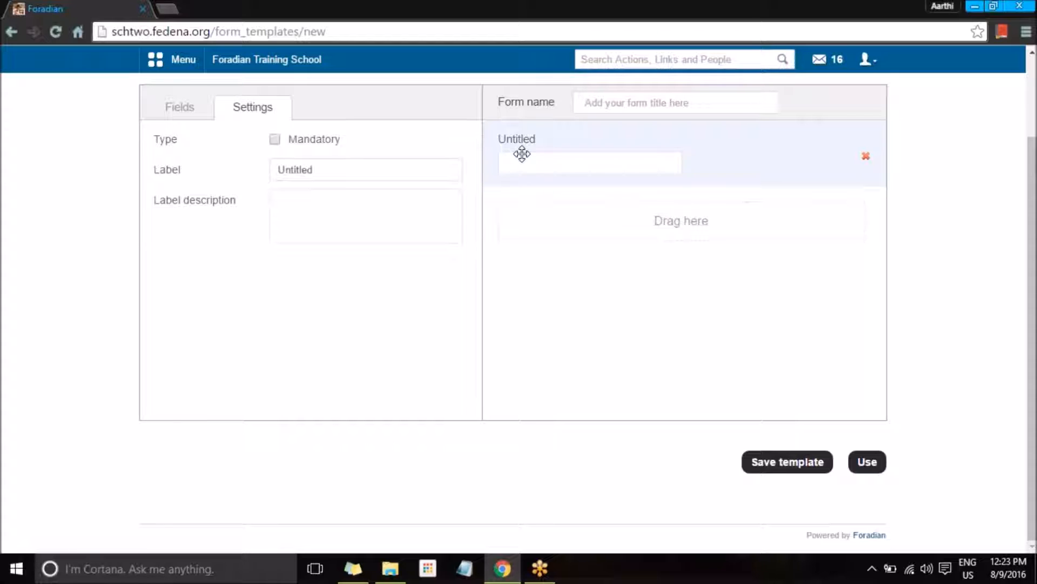
pyautogui.click(274, 140)
pyautogui.click(336, 175)
pyautogui.moveTo(335, 175); pyautogui.dragTo(251, 182)
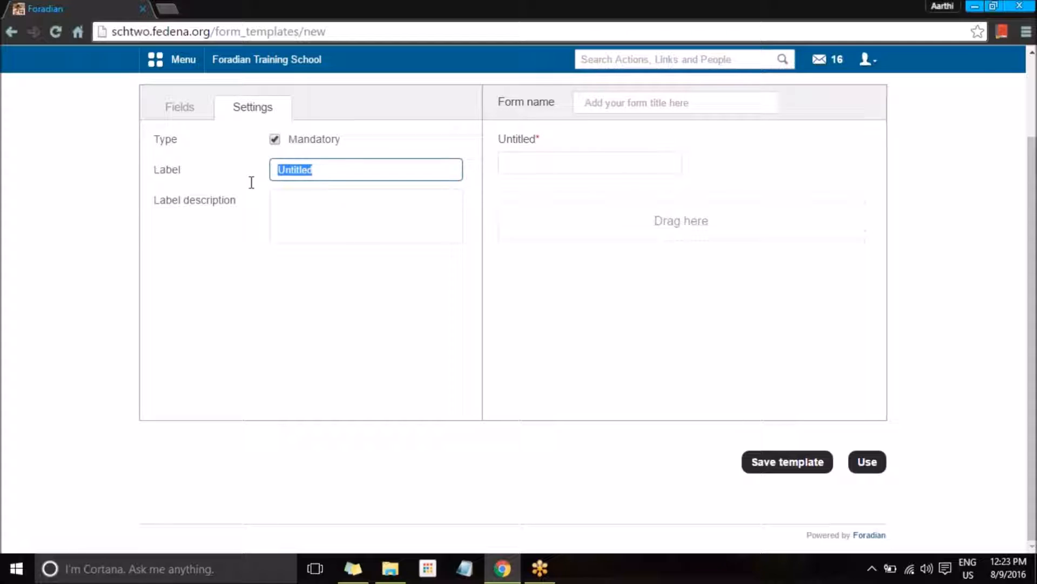
pyautogui.write('N')
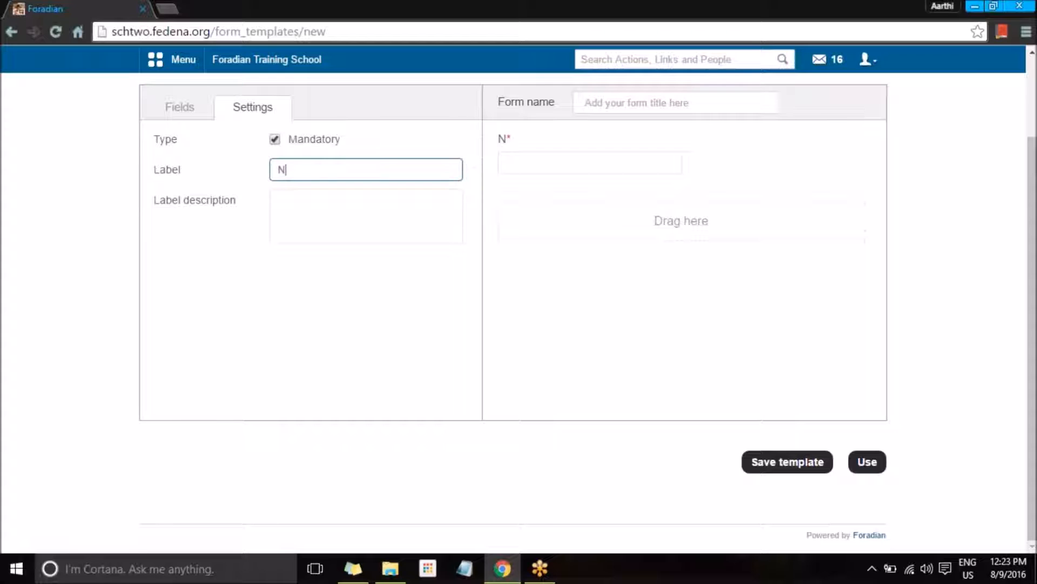
pyautogui.write('ame of the ')
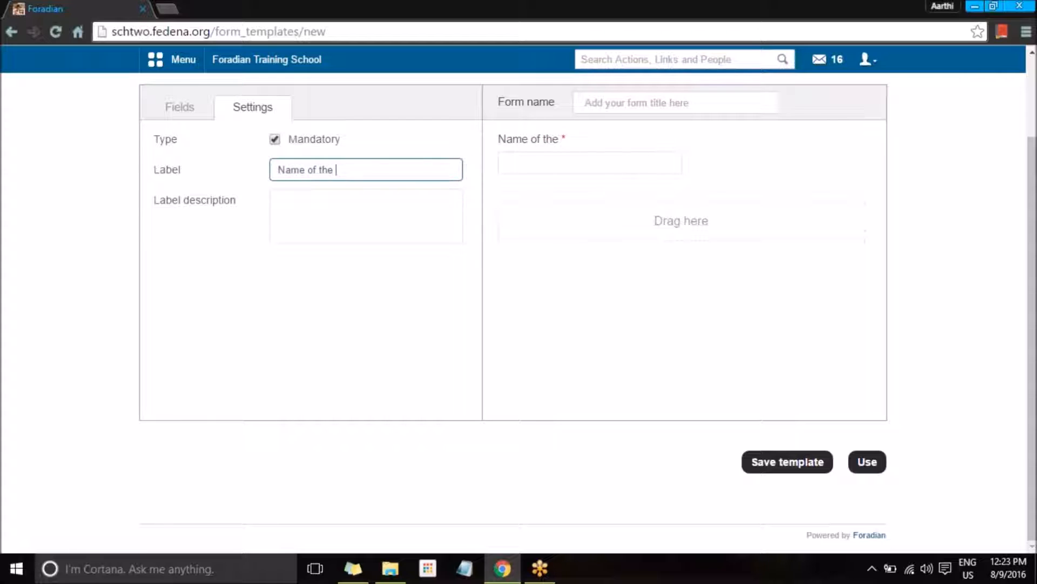
pyautogui.write('student')
pyautogui.click(277, 208)
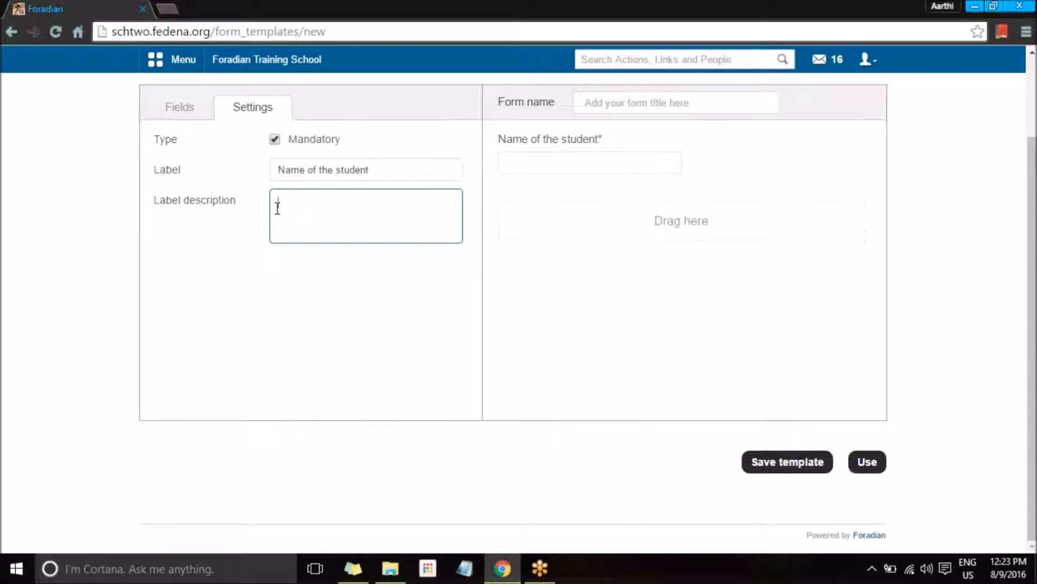
pyautogui.click(170, 115)
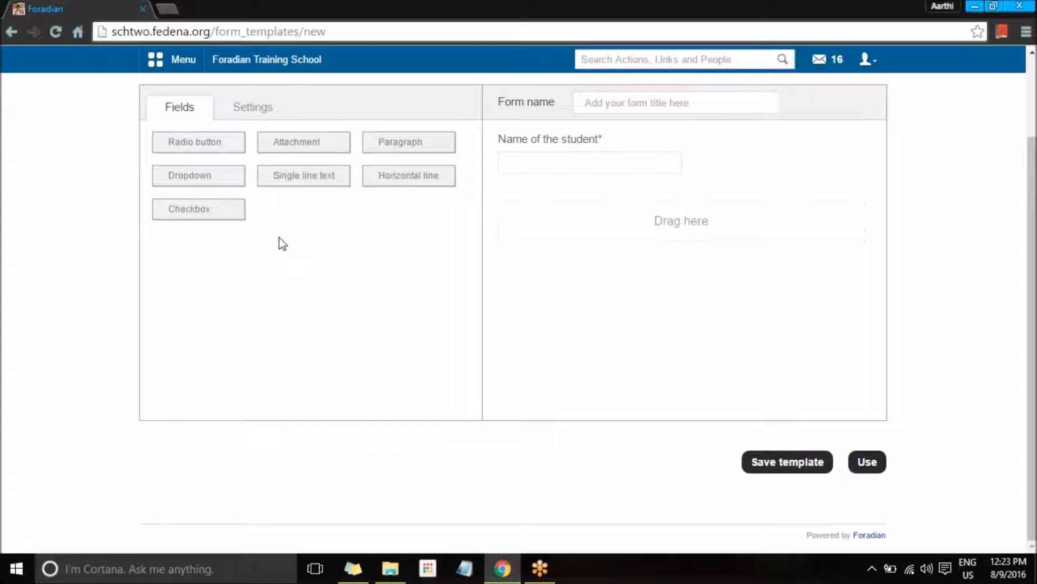
# Step: Add a mandatory attachment field labelled 'Attach your marksheets' below the name field
pyautogui.moveTo(317, 149); pyautogui.dragTo(562, 227)
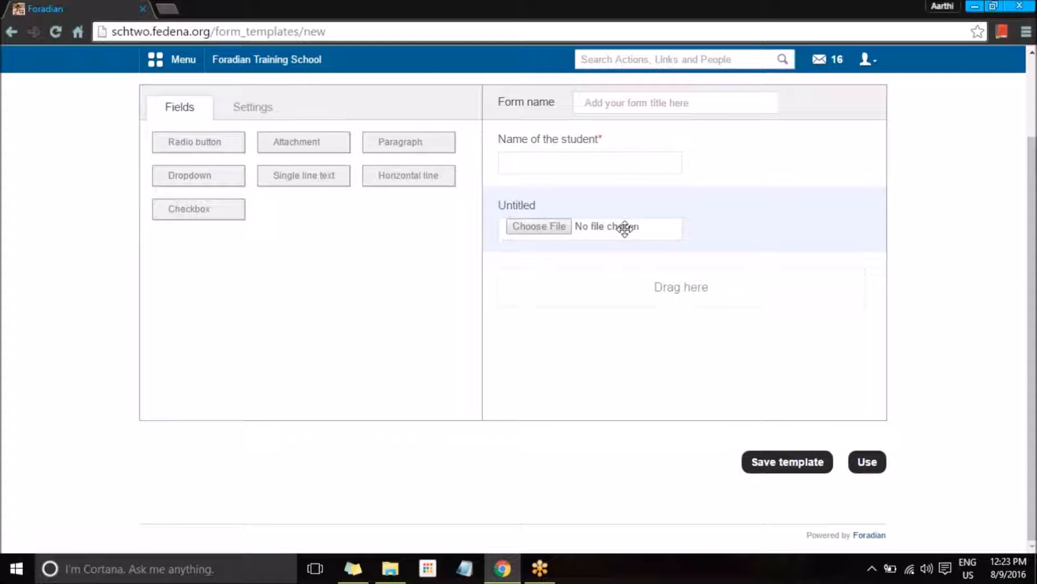
pyautogui.click(527, 213)
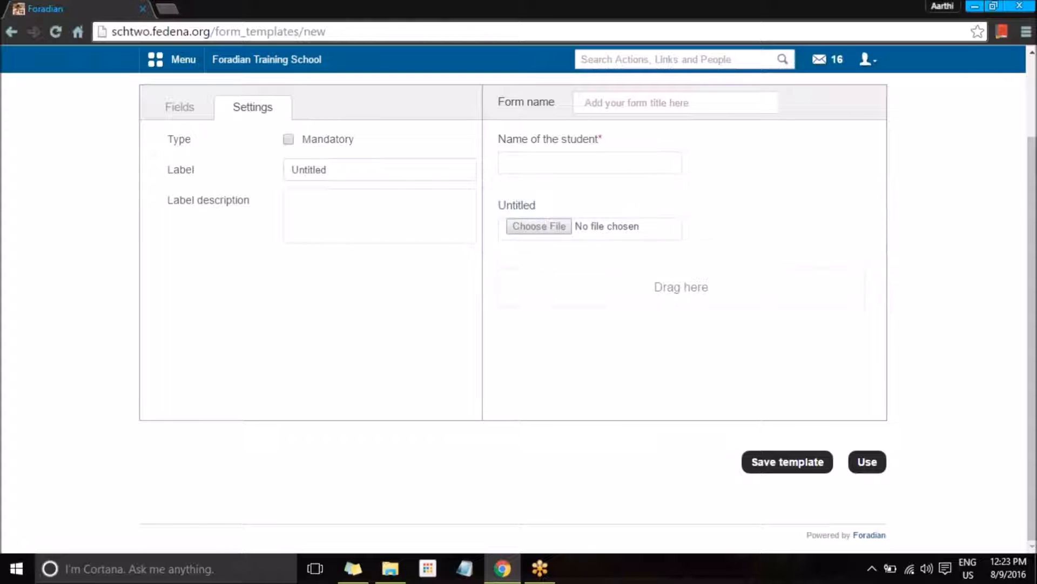
pyautogui.moveTo(356, 172); pyautogui.dragTo(277, 180)
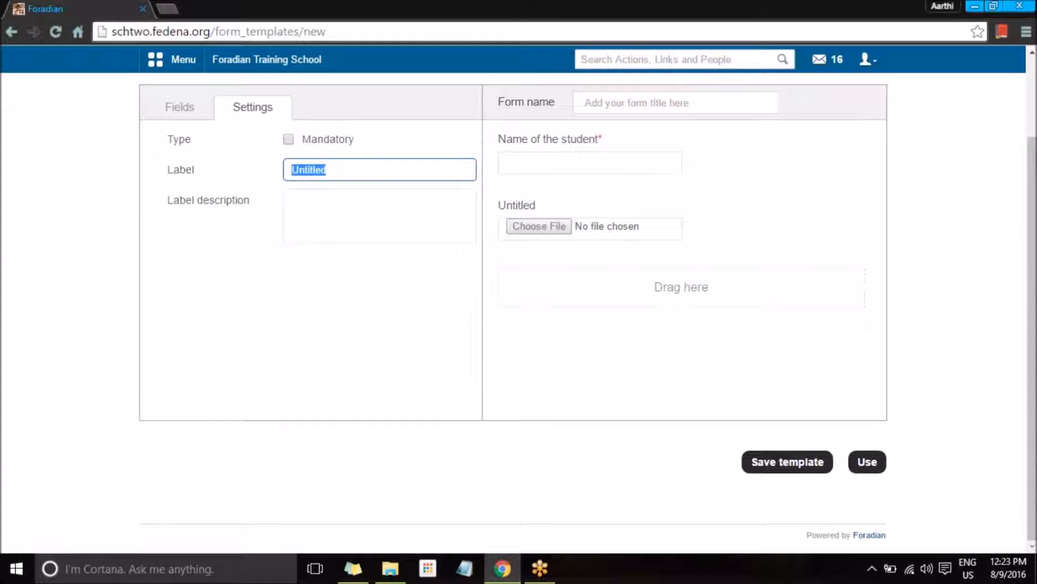
pyautogui.write('Attach your marksheets')
pyautogui.click(285, 195)
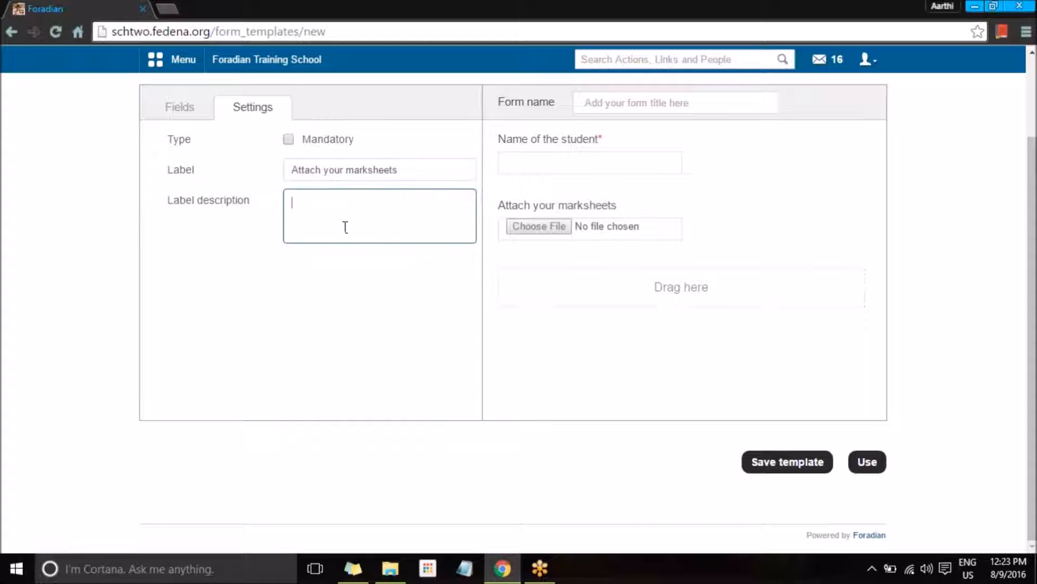
pyautogui.click(289, 140)
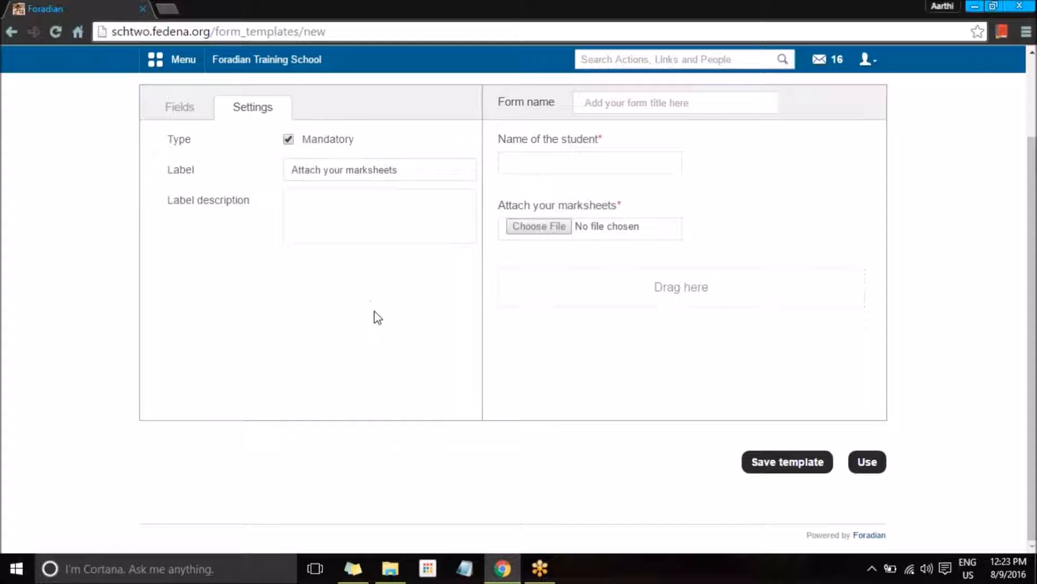
pyautogui.click(200, 115)
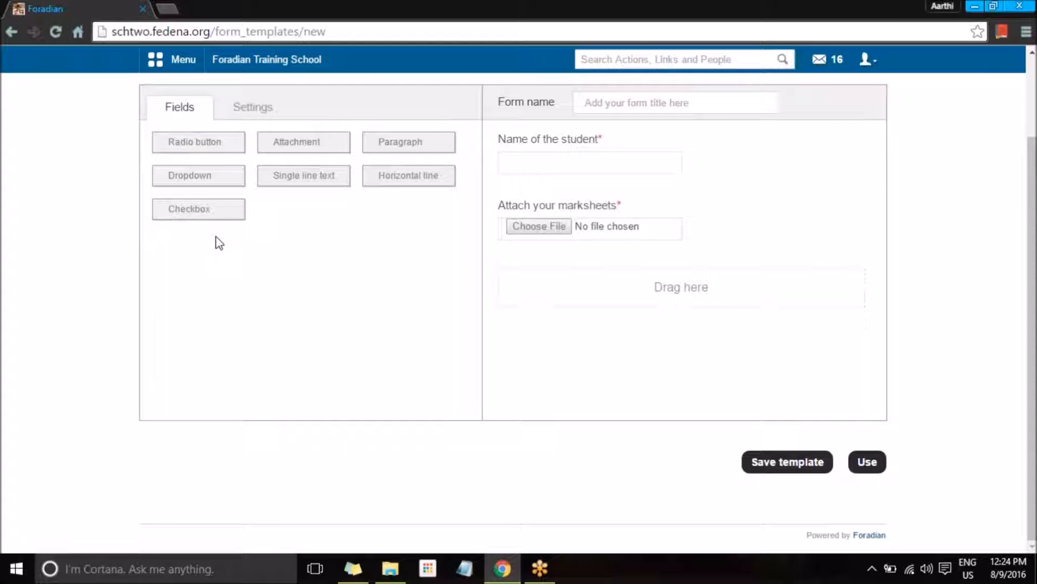
# Step: Name the template 'Attachment', save it, and return to the Forms overview
pyautogui.click(594, 102)
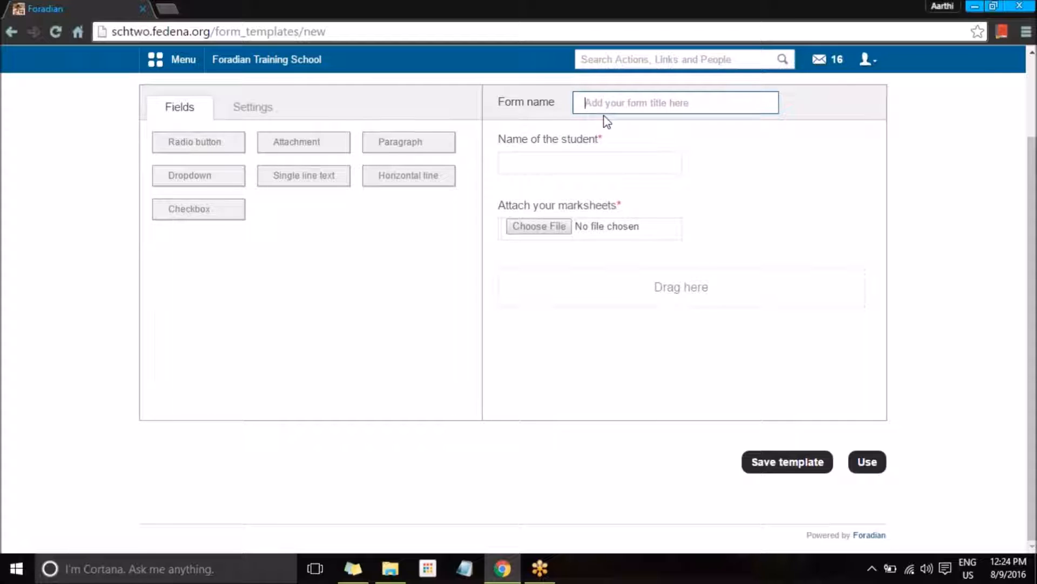
pyautogui.write('A')
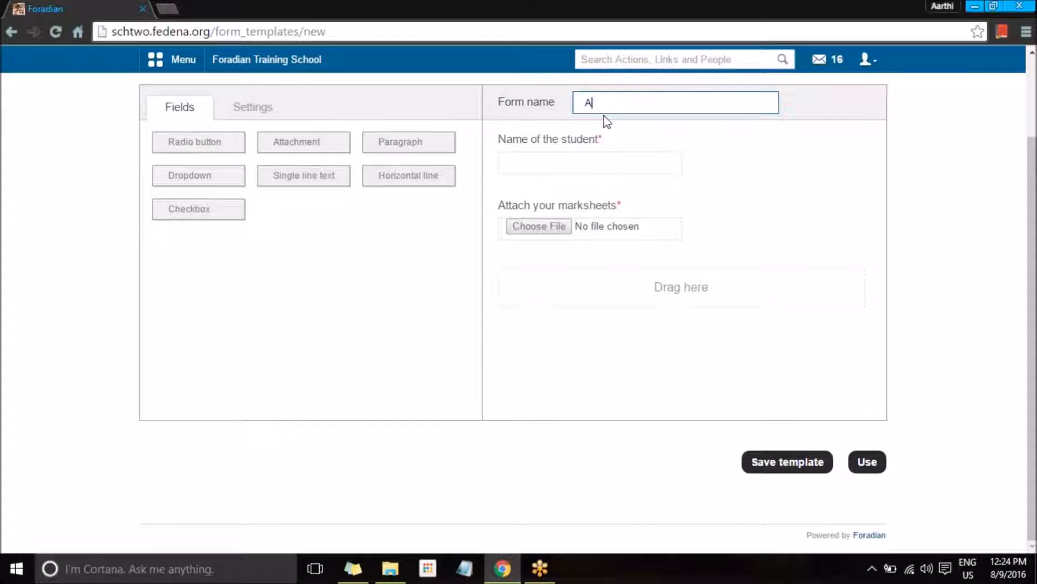
pyautogui.write('ttachment')
pyautogui.click(786, 465)
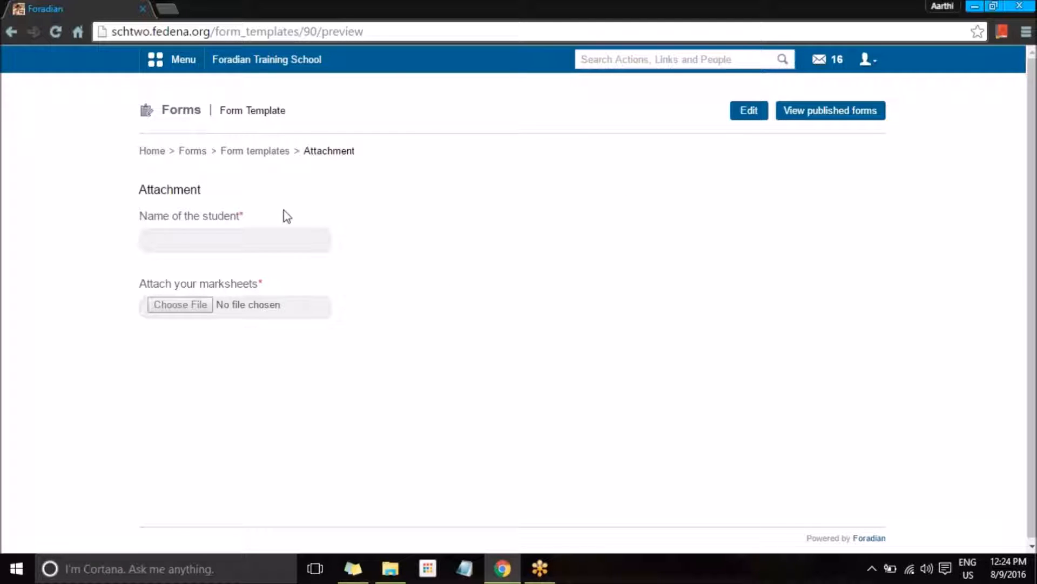
pyautogui.click(192, 151)
# Step: In the Form Templates list, deactivate the Template 2 template
pyautogui.click(572, 201)
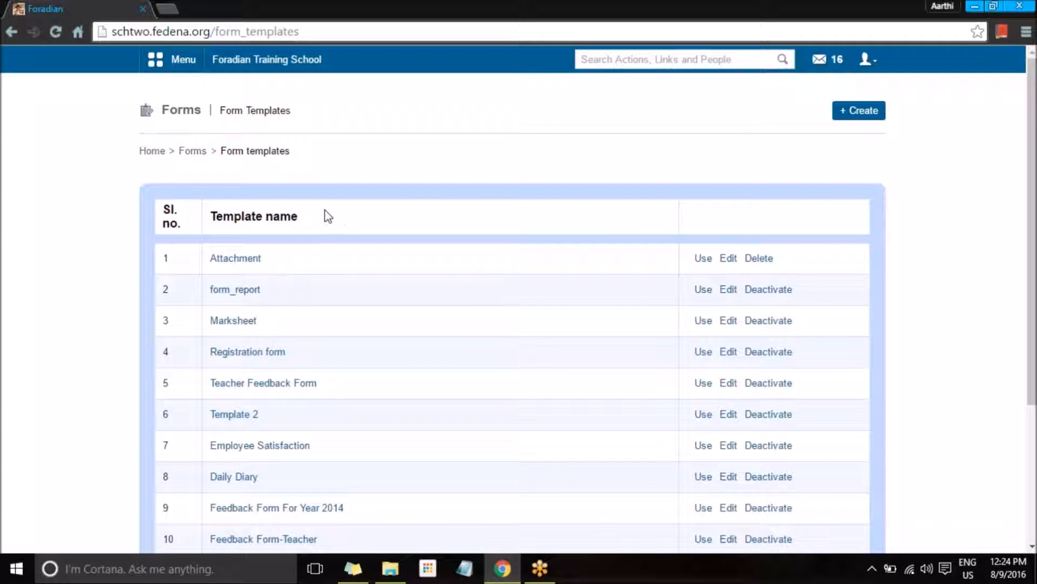
pyautogui.scroll(-4, 350, 255)
pyautogui.scroll(4, 435, 388)
pyautogui.scroll(-4, 457, 420)
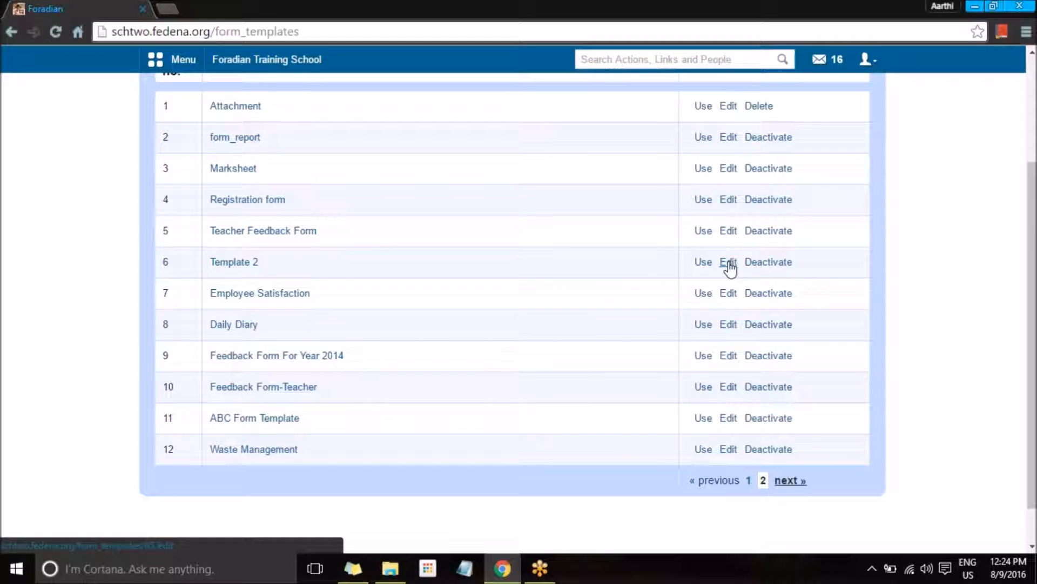
pyautogui.click(754, 267)
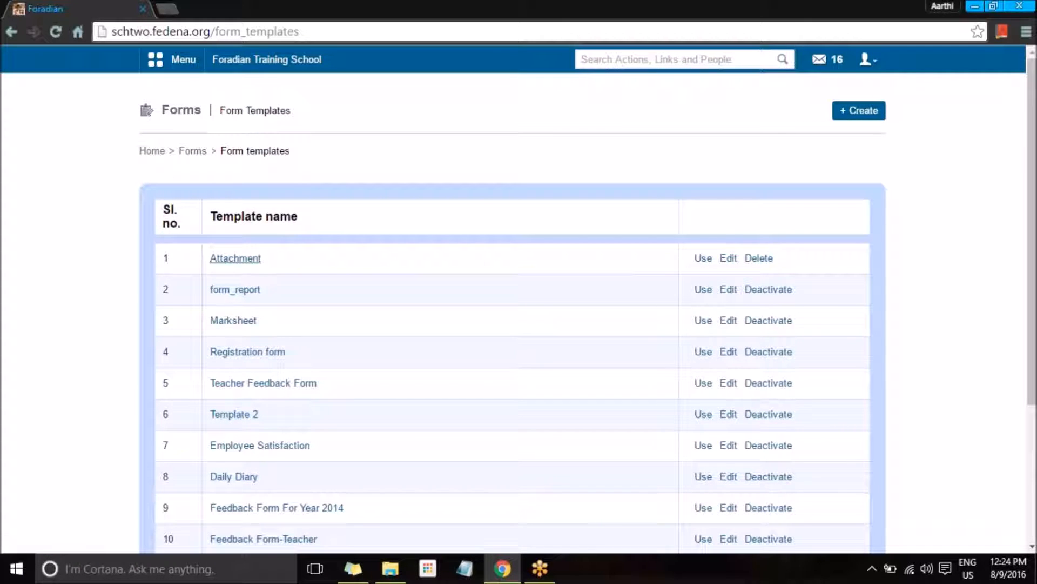
# Step: Preview the Attachment template, then choose to publish it as a form
pyautogui.click(235, 258)
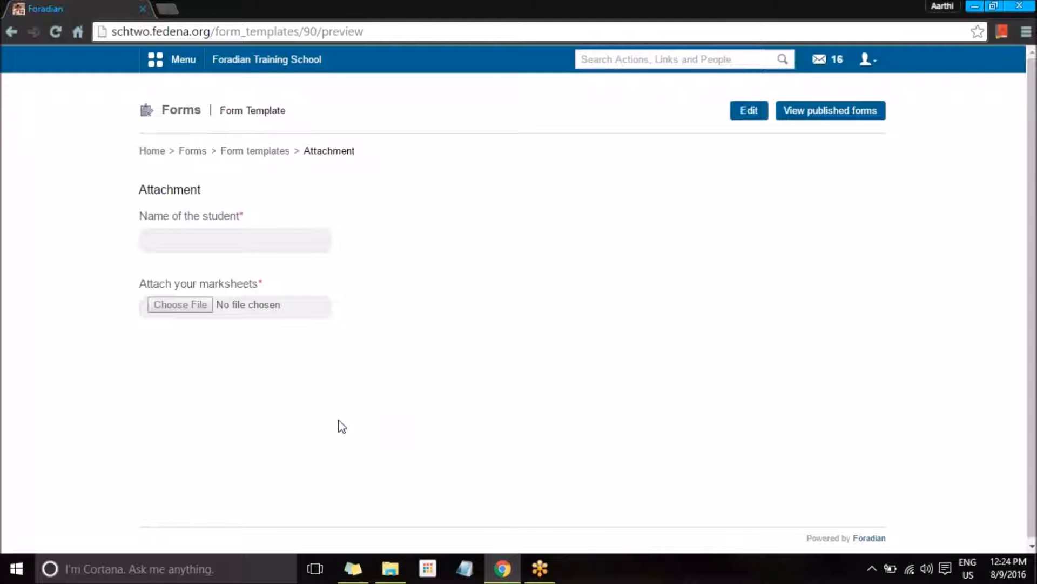
pyautogui.hotkey('alt', 'Left')
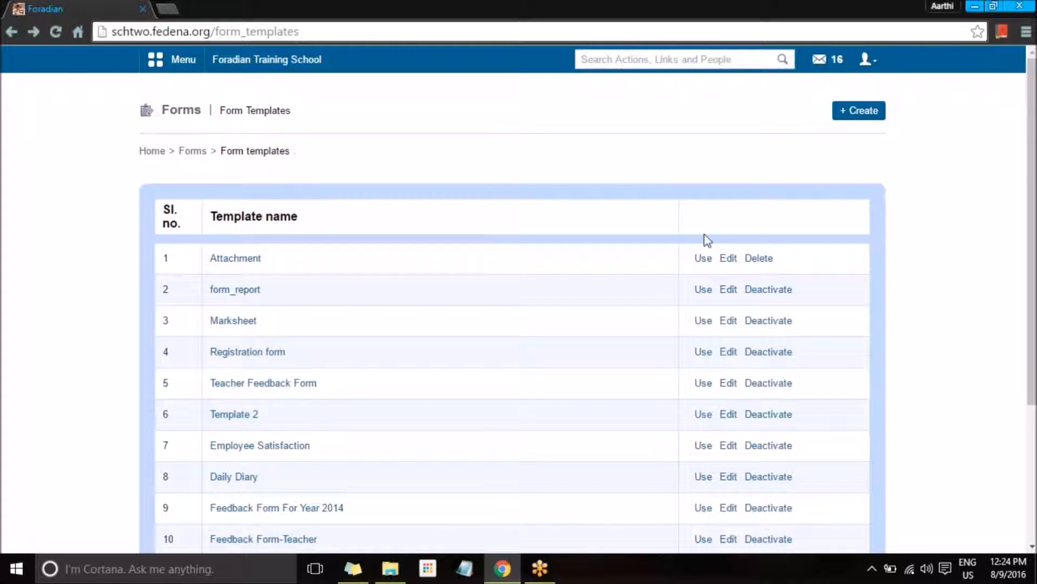
pyautogui.click(703, 289)
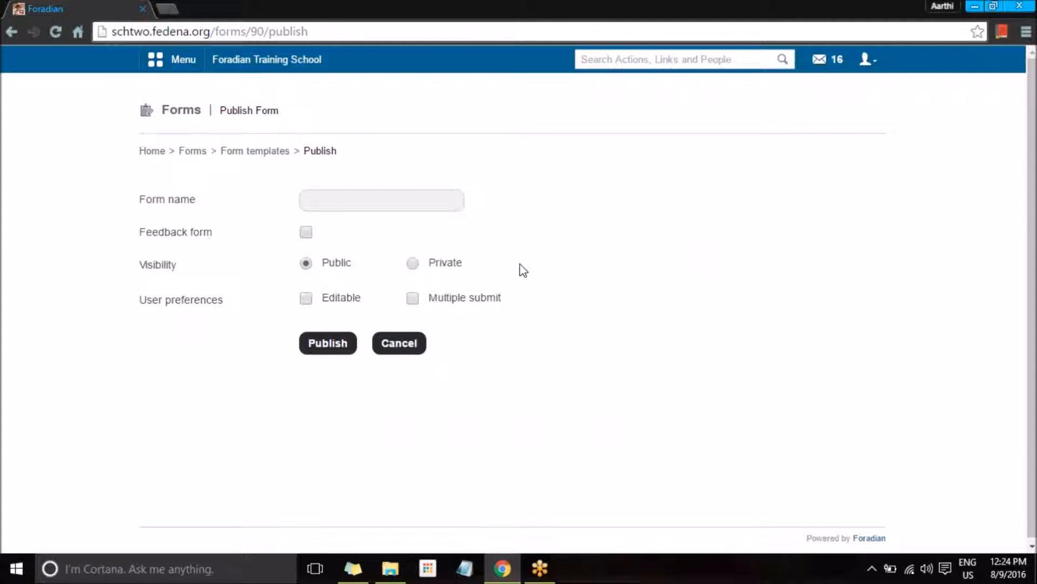
# Step: Name the published form 'Student Marksheet' and set its visibility to Private
pyautogui.click(419, 197)
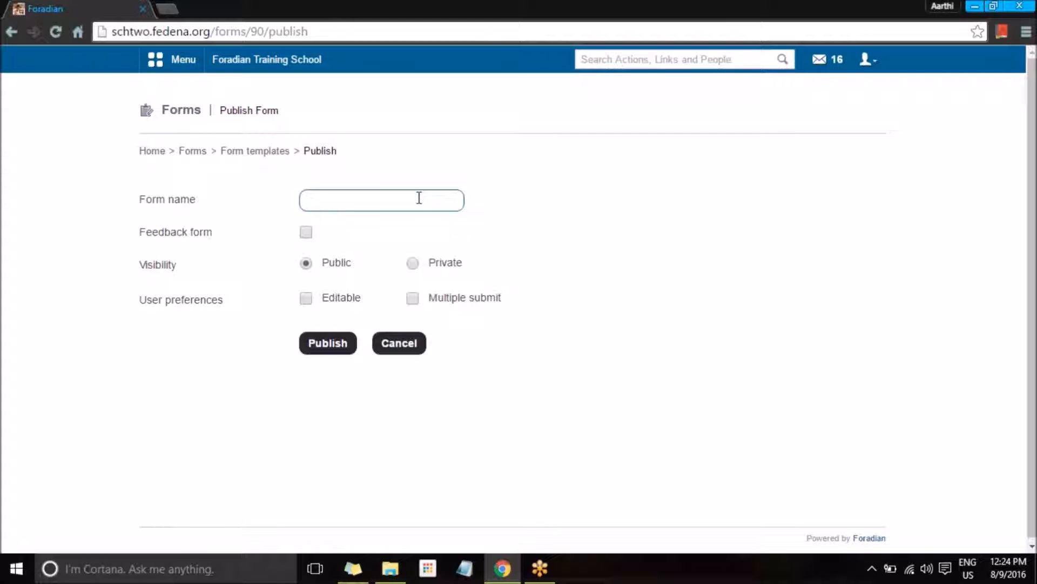
pyautogui.write('A')
pyautogui.press('BackSpace')
pyautogui.write('Studn')
pyautogui.press('BackSpace')
pyautogui.write('ent Marksheet')
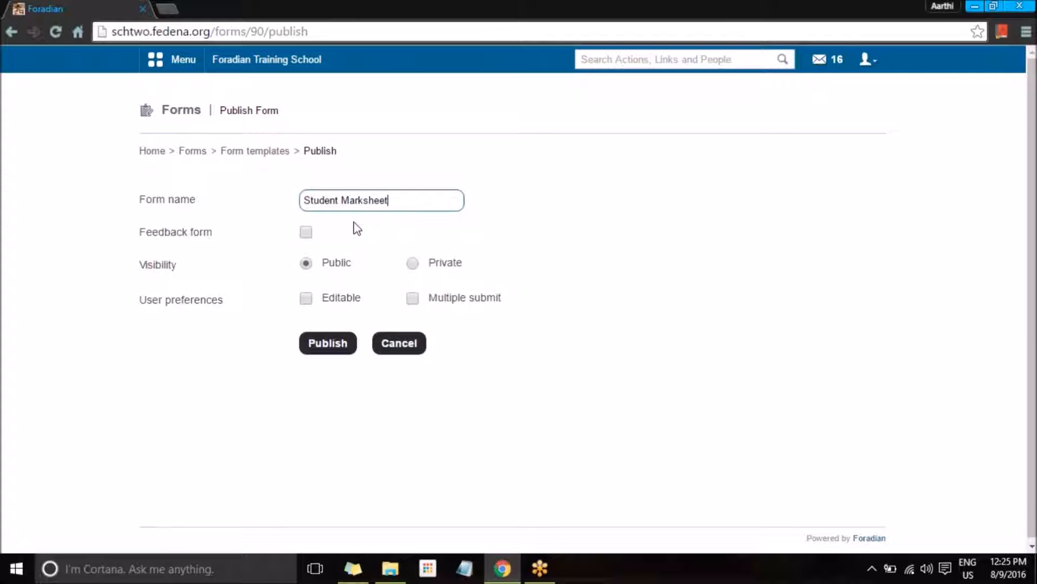
pyautogui.click(419, 265)
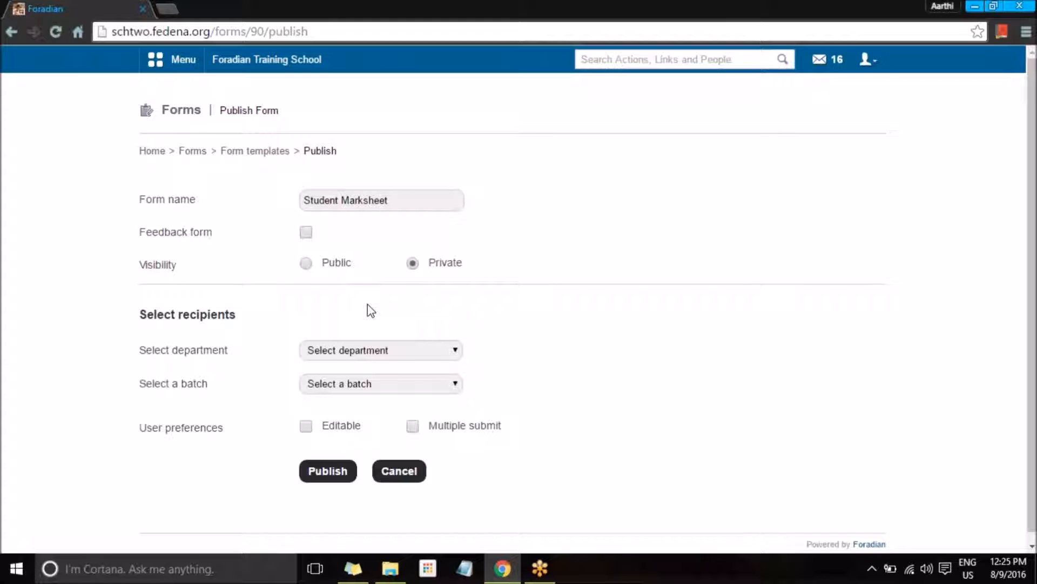
# Step: Add all staff of the Aviation and English departments as recipients
pyautogui.click(361, 351)
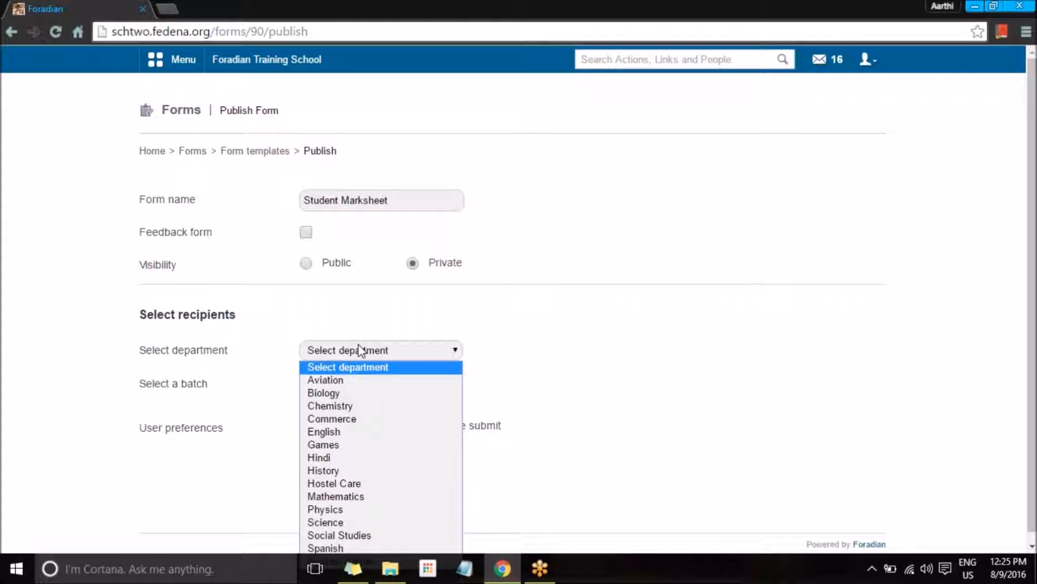
pyautogui.click(341, 380)
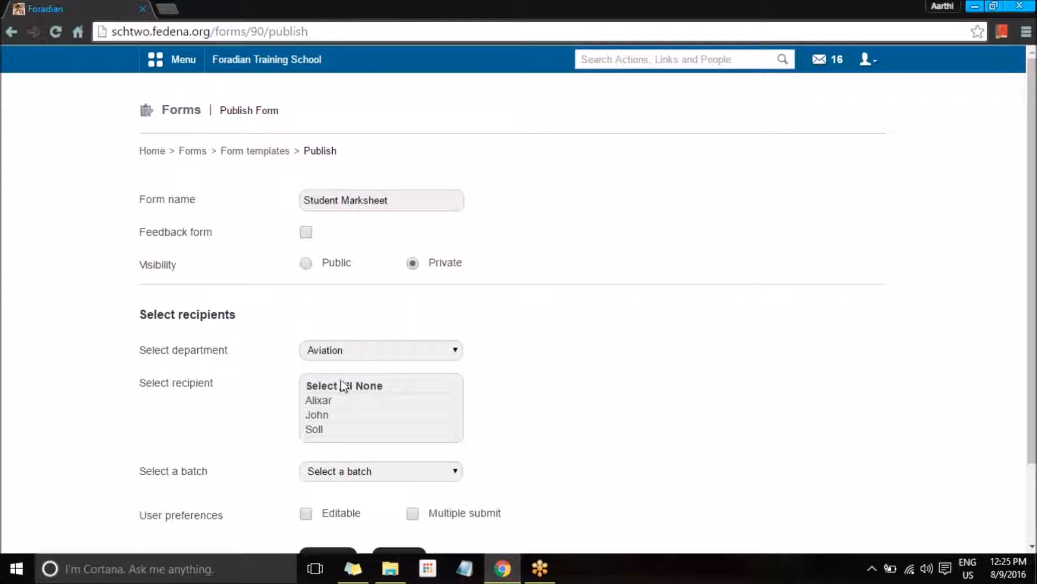
pyautogui.click(338, 385)
pyautogui.click(371, 351)
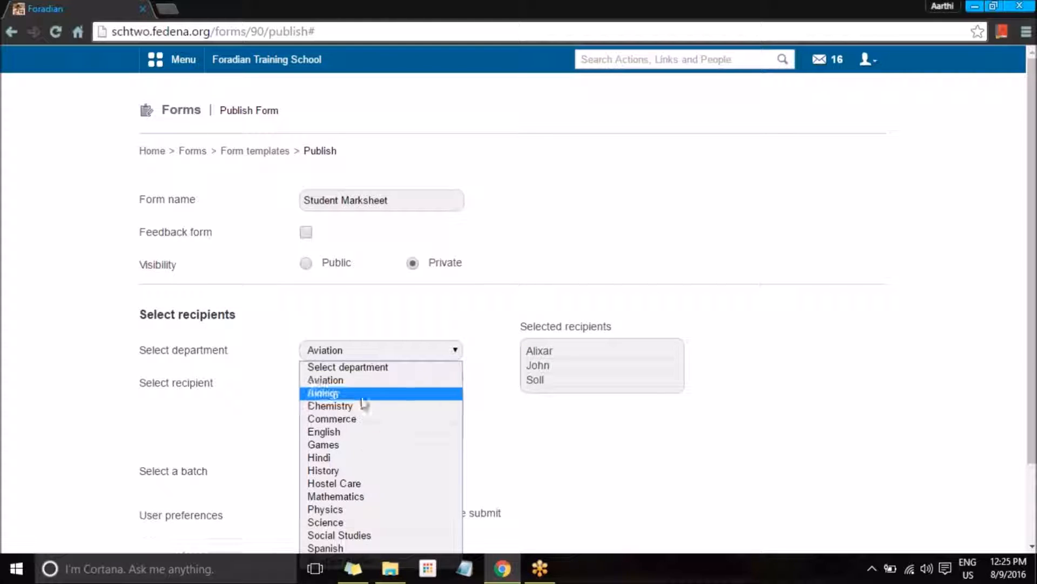
pyautogui.click(355, 431)
pyautogui.click(330, 385)
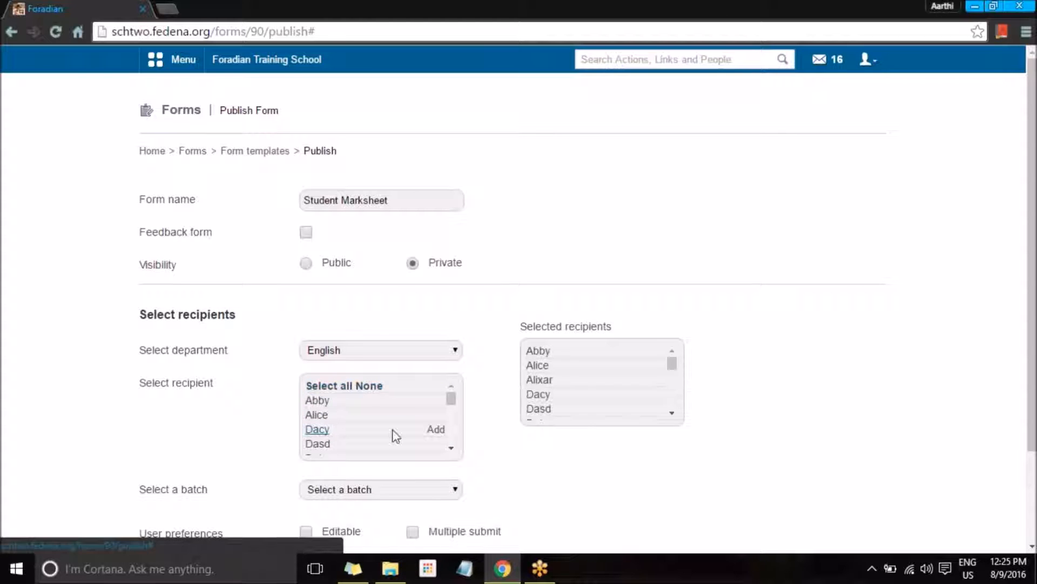
pyautogui.scroll(-3, 393, 432)
pyautogui.click(382, 352)
pyautogui.click(406, 482)
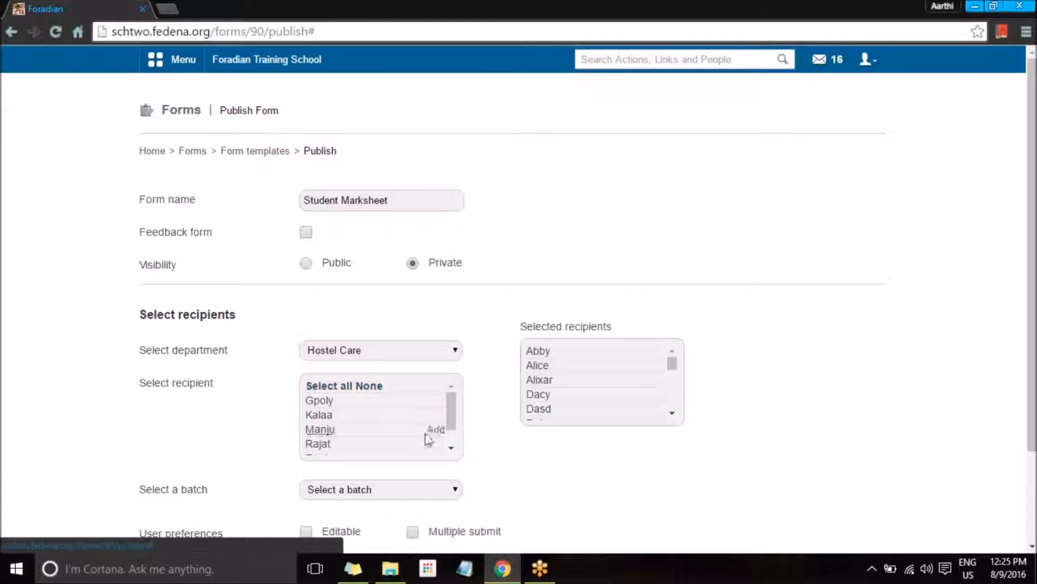
# Step: Add all students of batch C10 - B 2015 as recipients and publish the form
pyautogui.scroll(-2, 575, 501)
pyautogui.click(367, 375)
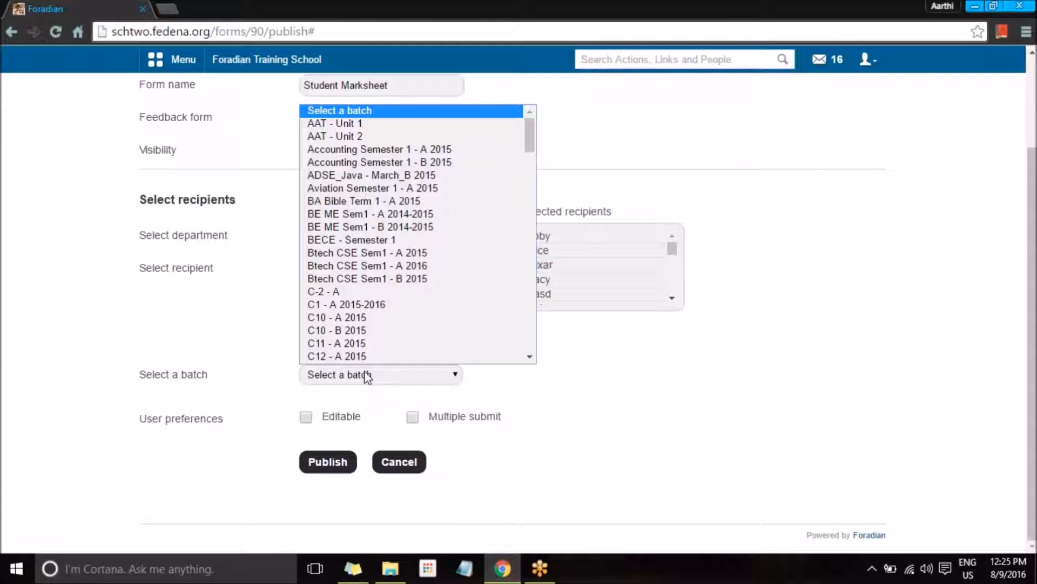
pyautogui.click(354, 357)
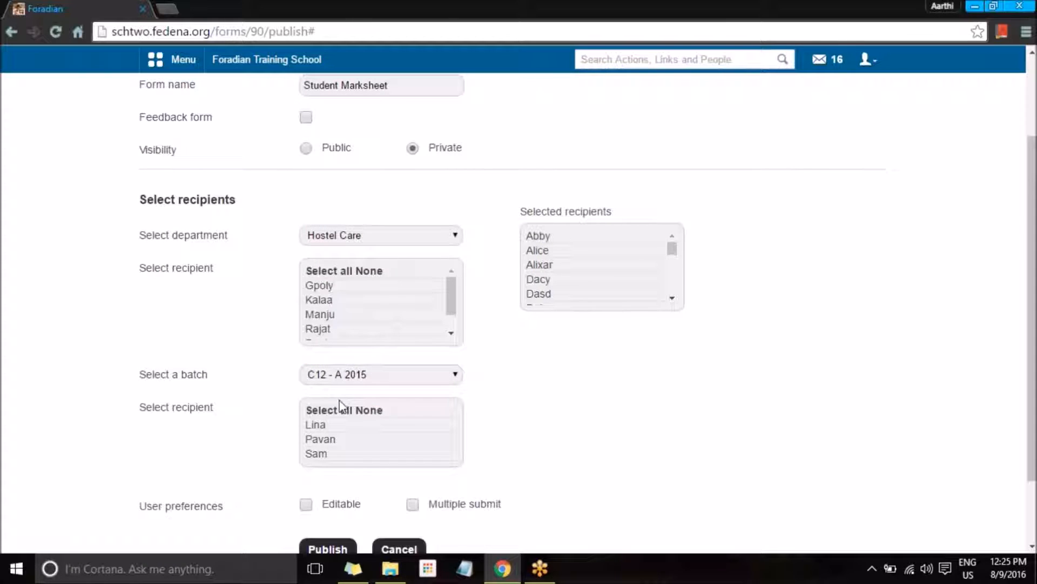
pyautogui.scroll(2, 324, 411)
pyautogui.scroll(-1, 362, 432)
pyautogui.click(355, 488)
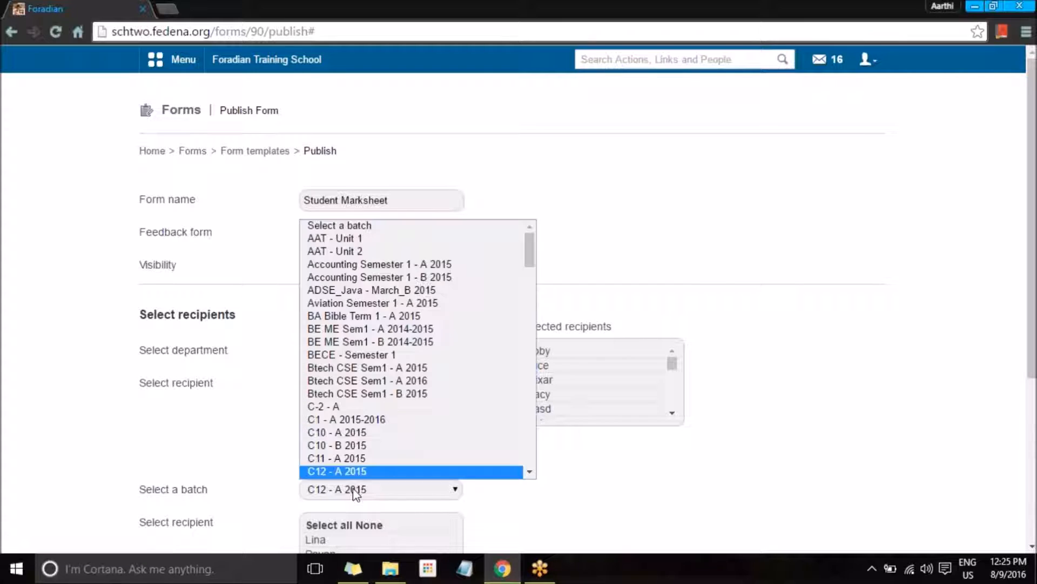
pyautogui.click(339, 445)
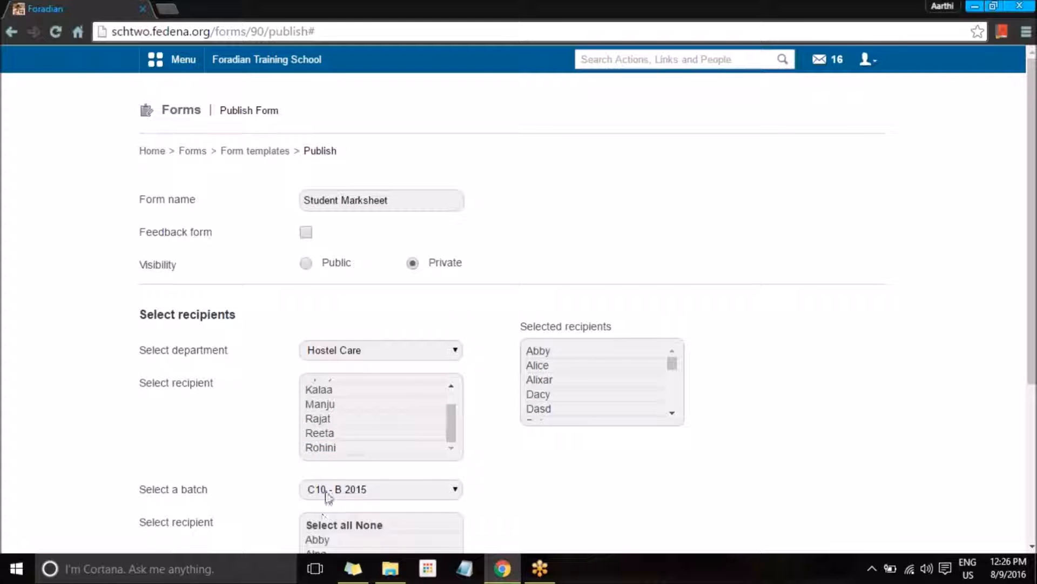
pyautogui.click(323, 525)
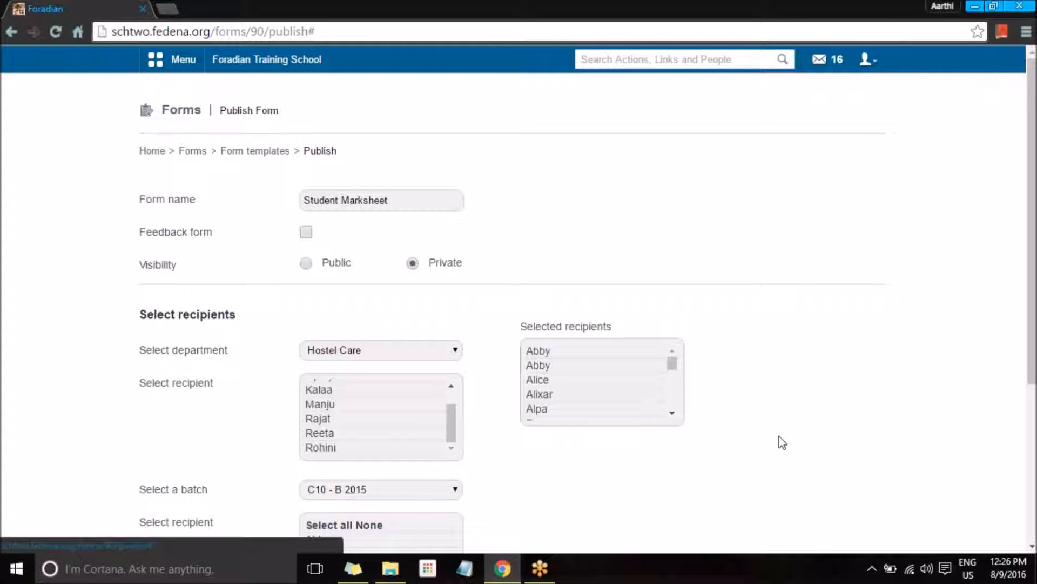
pyautogui.scroll(-4, 653, 465)
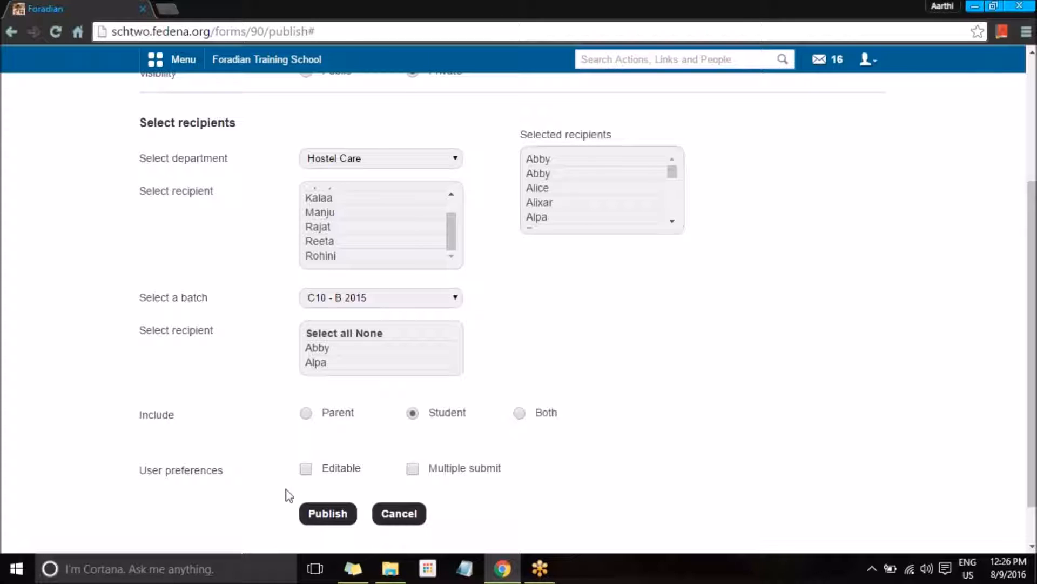
pyautogui.click(327, 515)
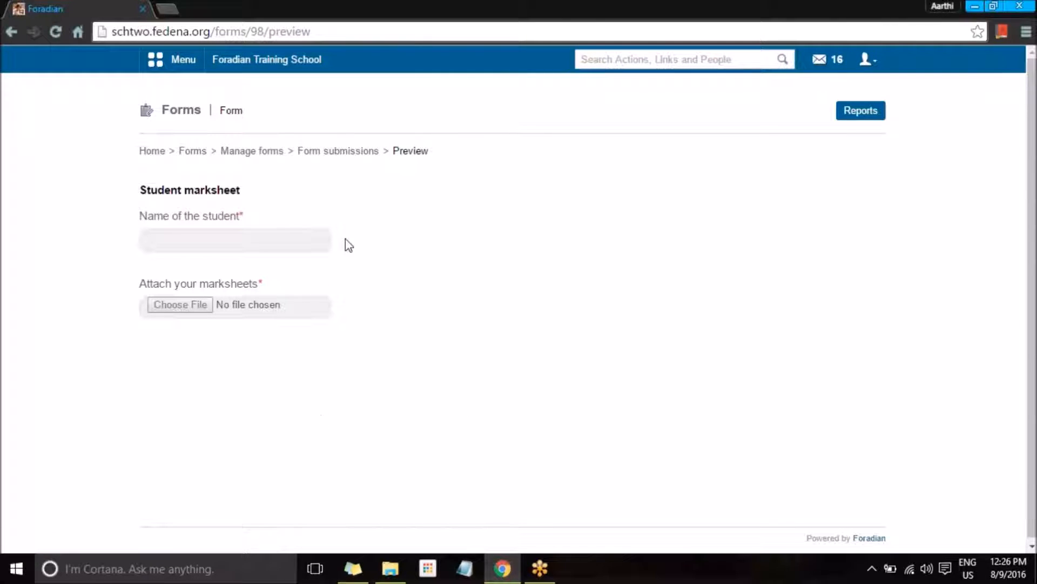
# Step: Check the form's Reports page, then return to the Manage forms list
pyautogui.click(870, 116)
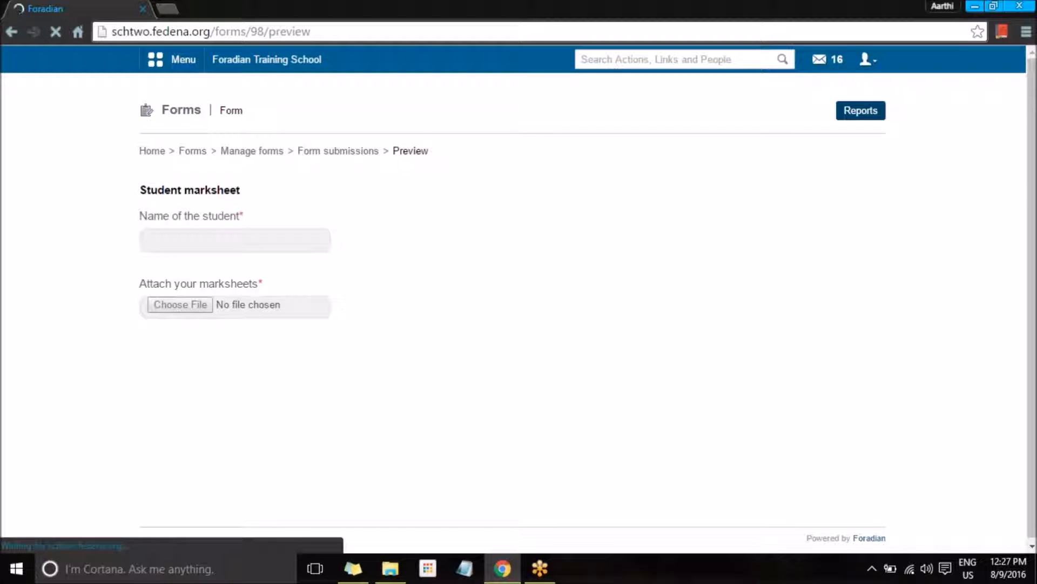
pyautogui.click(252, 151)
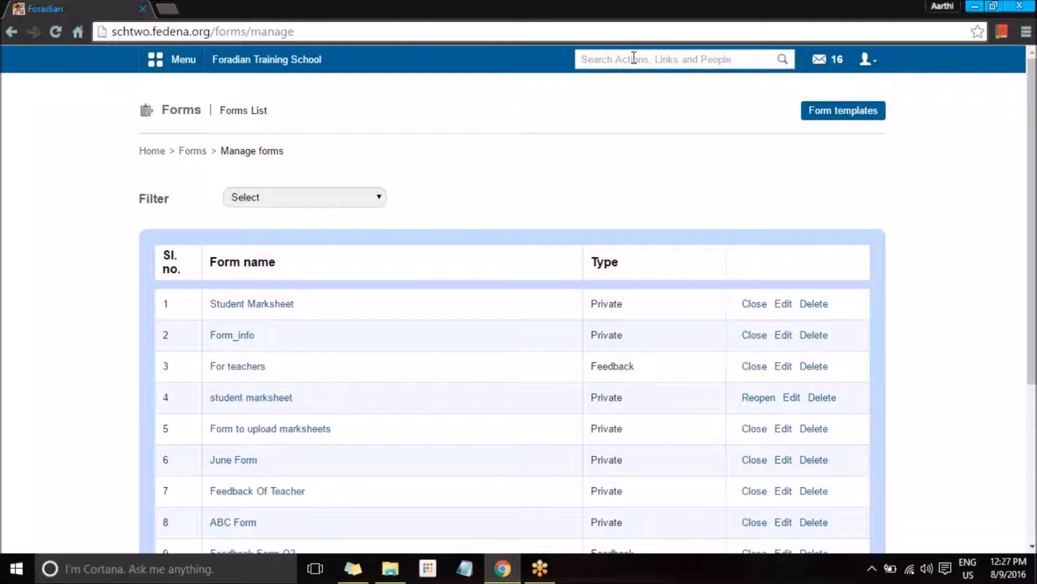
# Step: Search for a recipient student by name and copy their admission number
pyautogui.click(634, 58)
pyautogui.write('al')
pyautogui.press('BackSpace')
pyautogui.press('BackSpace')
pyautogui.write('lina')
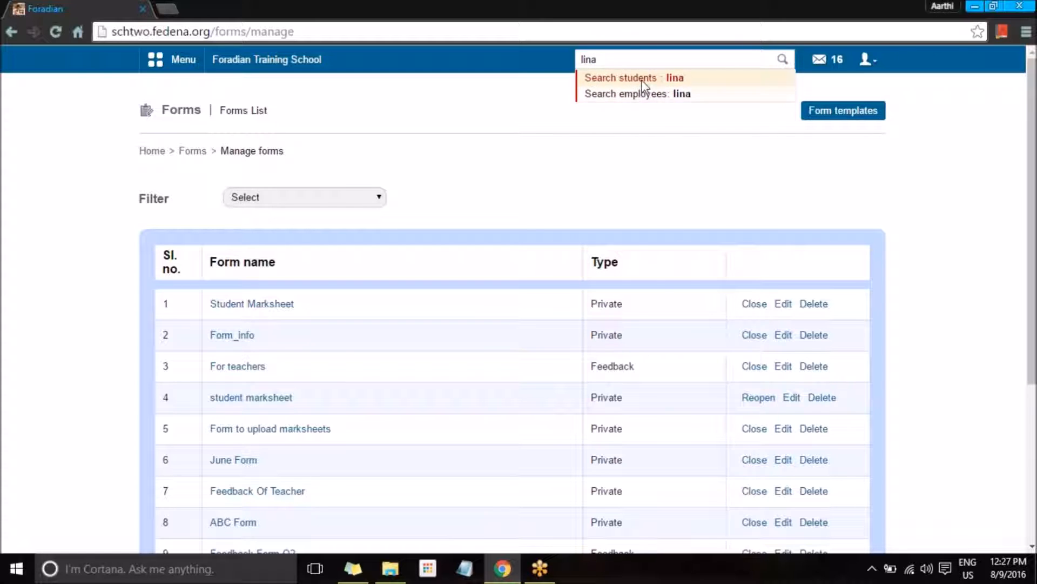
pyautogui.click(643, 81)
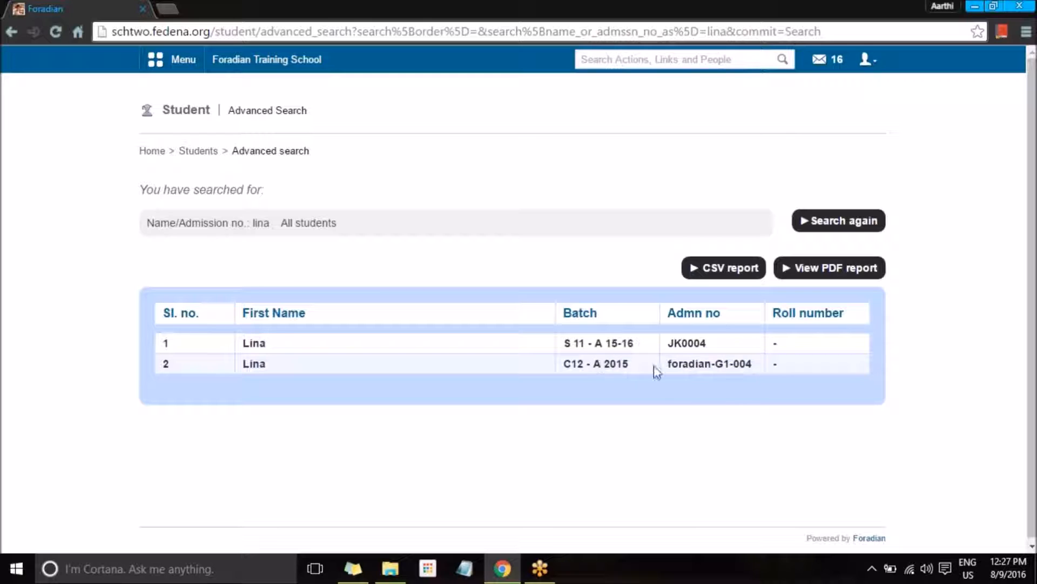
pyautogui.moveTo(669, 364); pyautogui.dragTo(754, 356)
pyautogui.hotkey('ctrl', 'c')
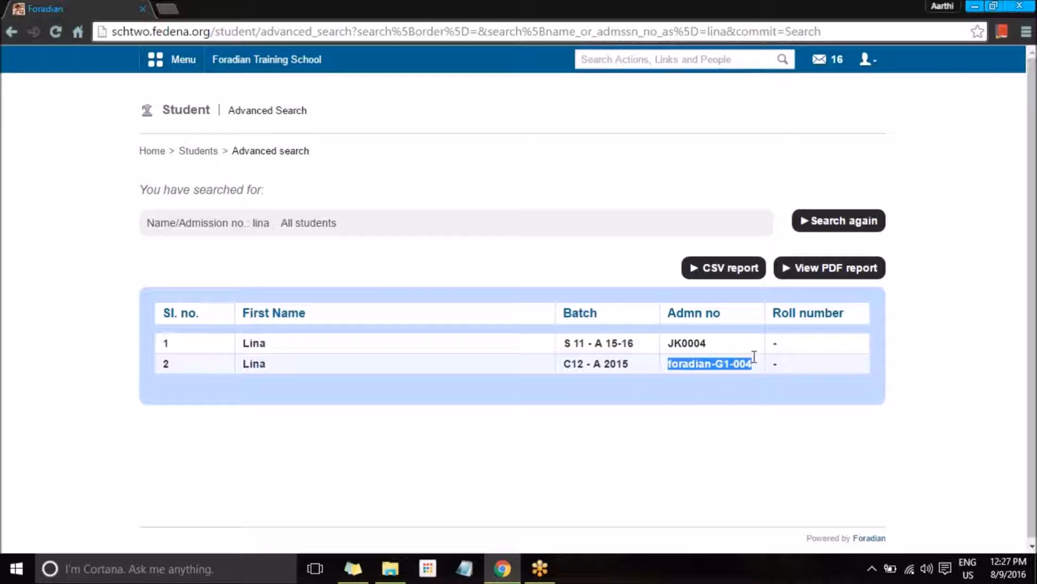
# Step: Log out of the admin account and sign in as that student with the student's password
pyautogui.click(866, 59)
pyautogui.click(775, 122)
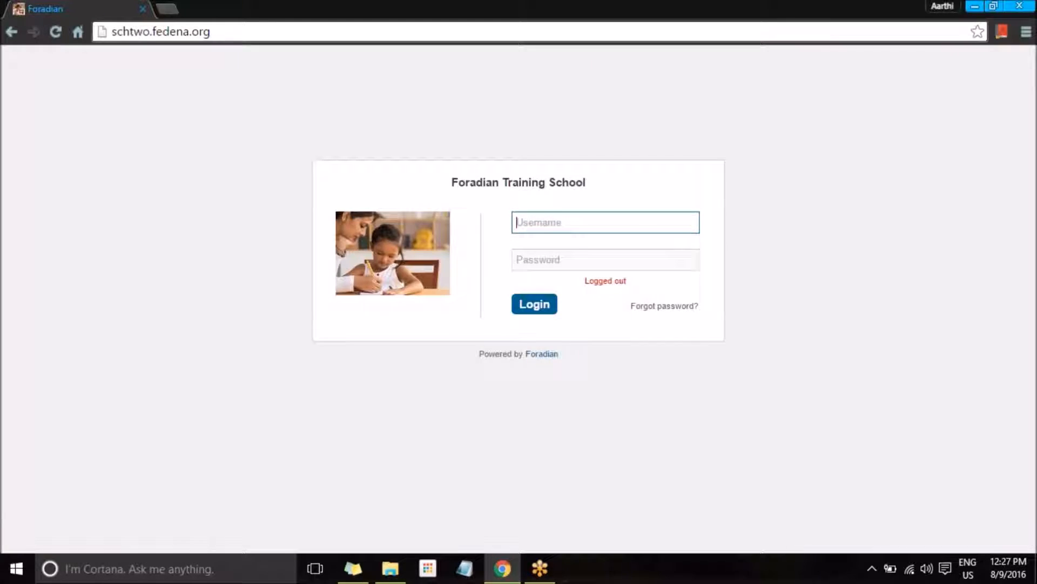
pyautogui.hotkey('ctrl', 'v')
pyautogui.click(570, 260)
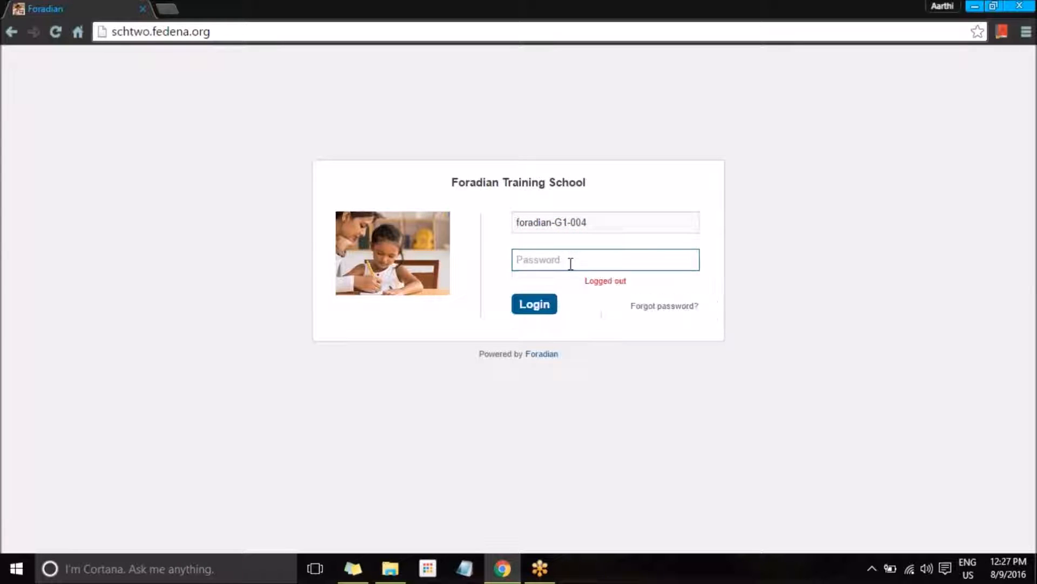
pyautogui.hotkey('ctrl', 'v')
pyautogui.write('123')
pyautogui.click(539, 309)
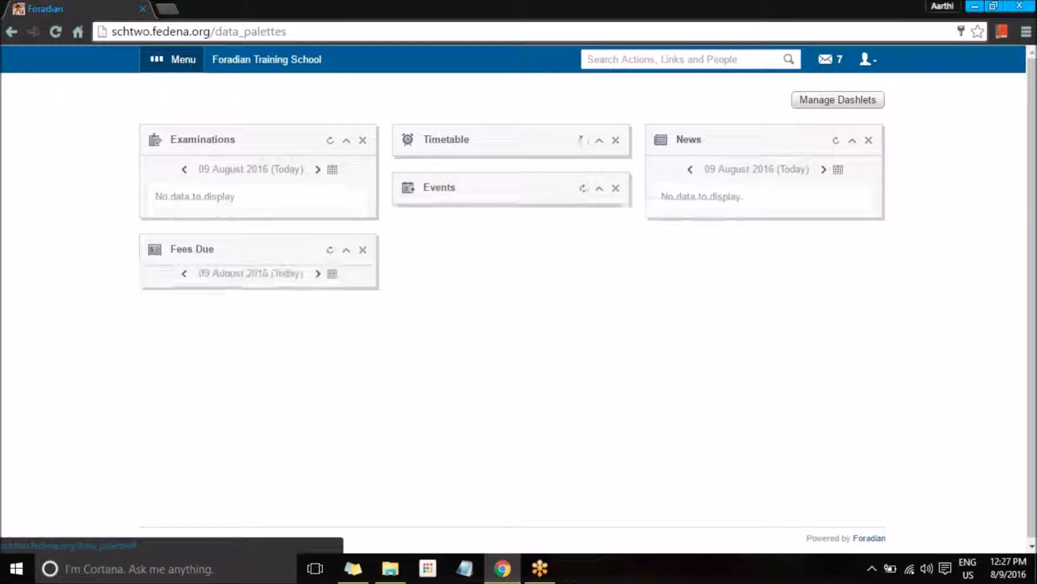
# Step: Open the Student Marksheet form from Collaboration > Forms and place the cursor in its Name field
pyautogui.click(172, 59)
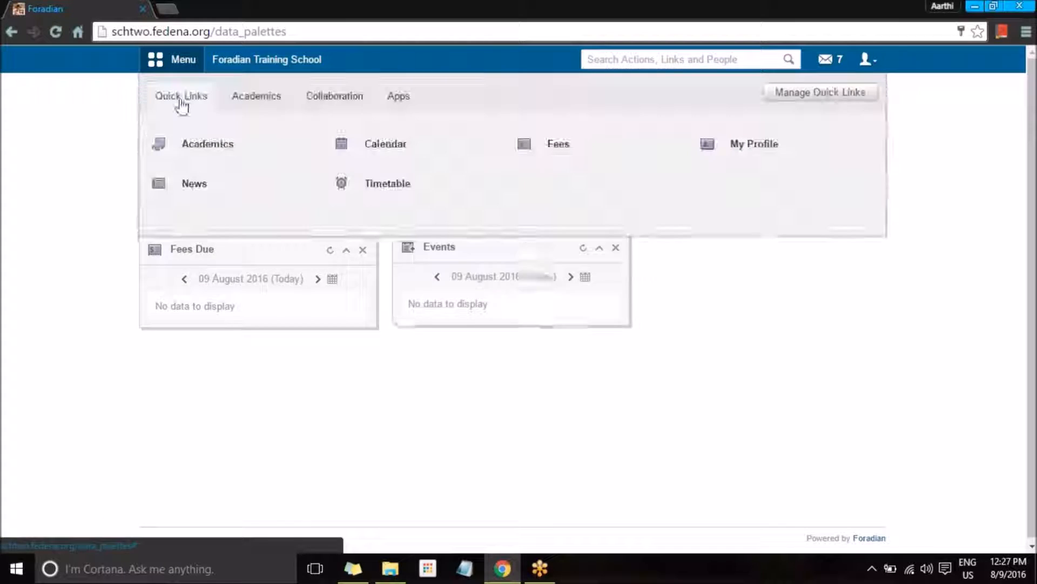
pyautogui.click(321, 96)
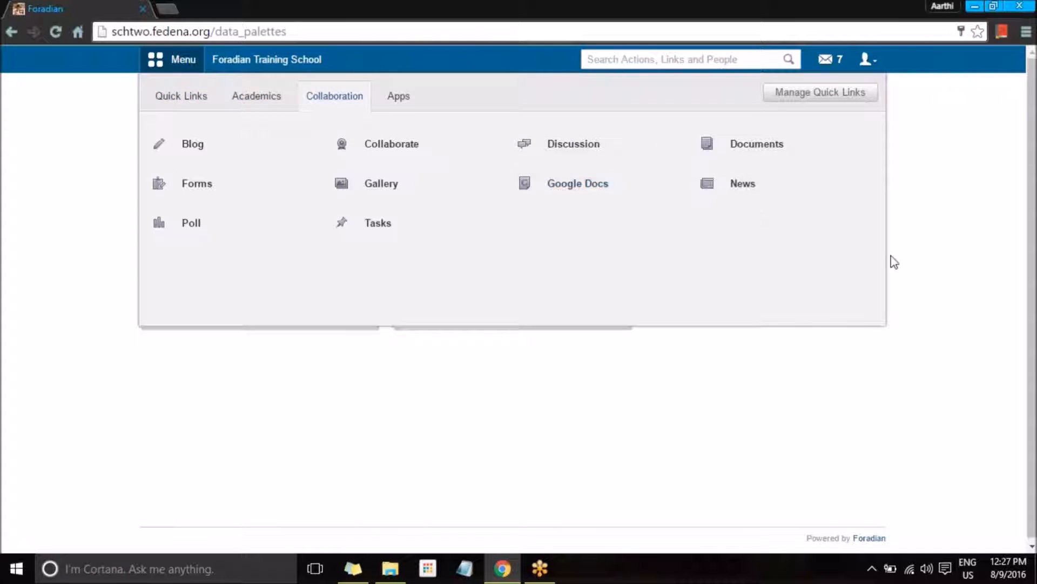
pyautogui.click(195, 187)
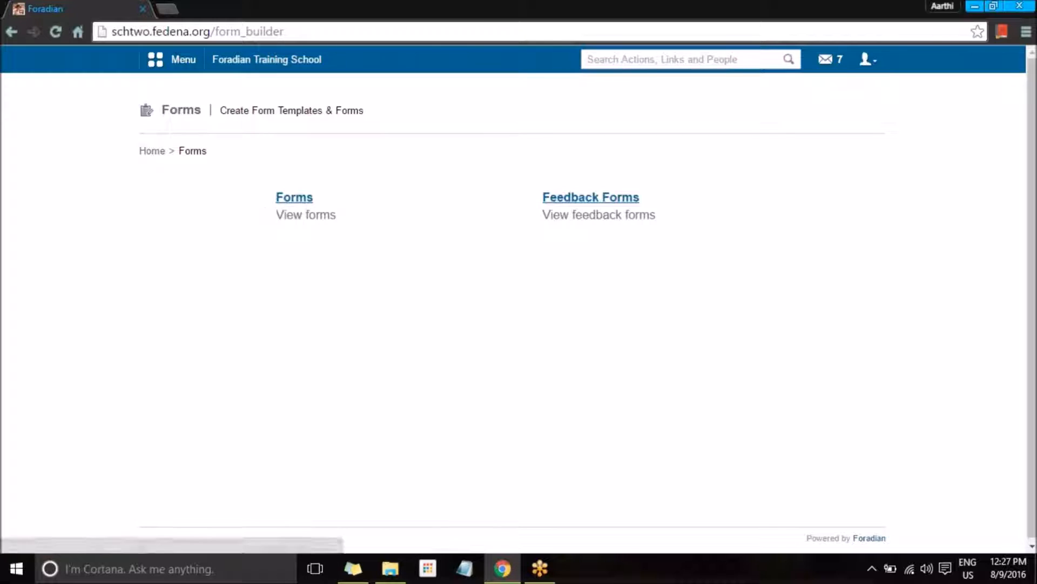
pyautogui.click(298, 199)
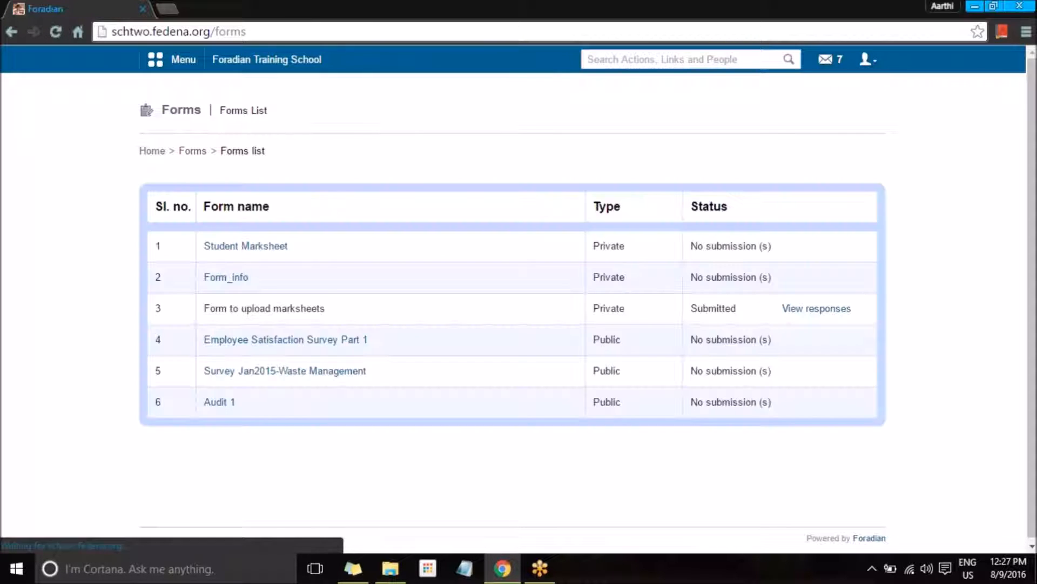
pyautogui.click(262, 253)
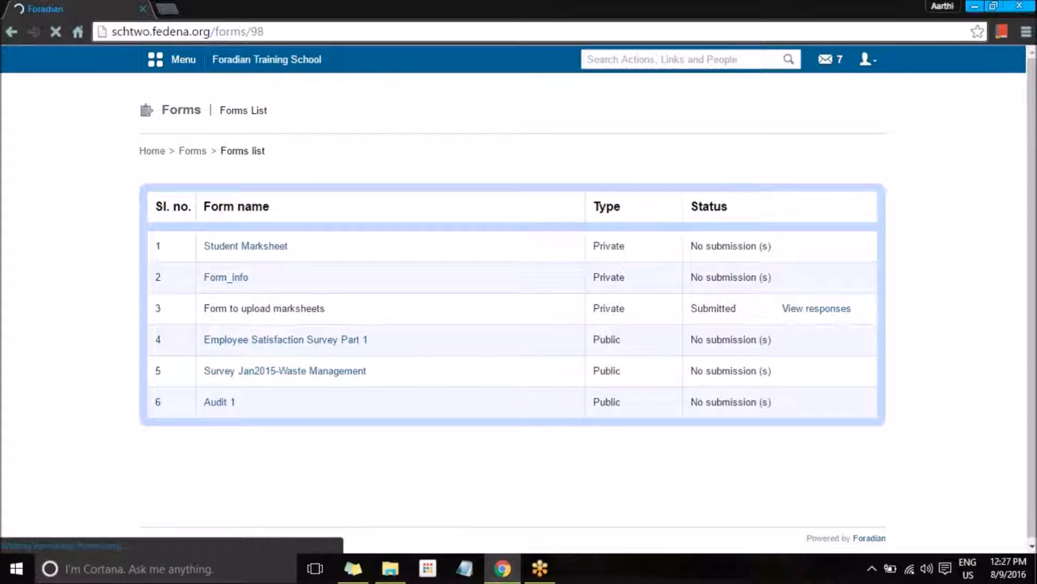
pyautogui.click(235, 241)
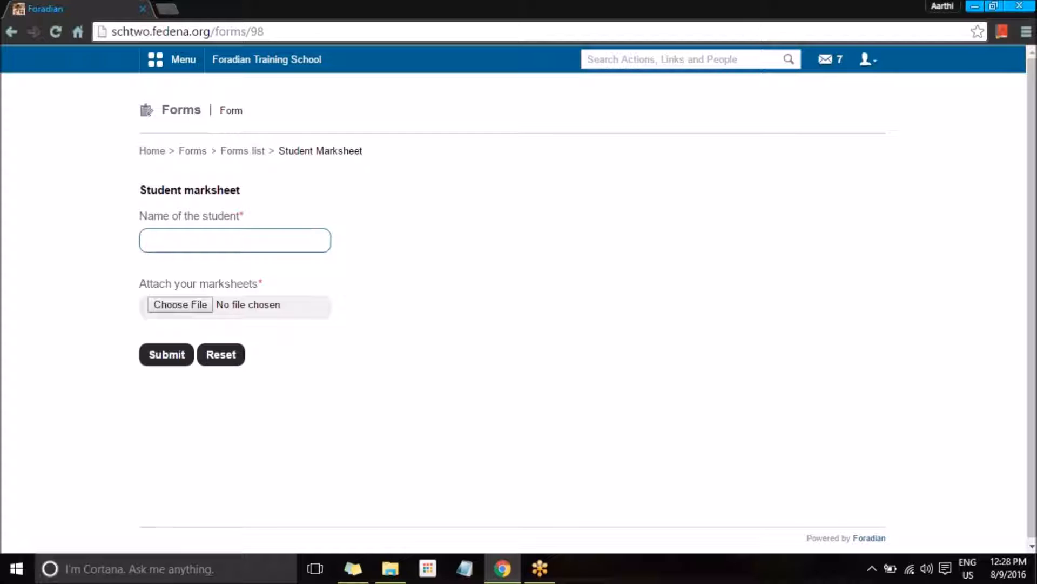
# Step: Enter the student's name, attach captions.srt from Downloads, and submit the marksheet response
pyautogui.write('Tina')
pyautogui.click(157, 304)
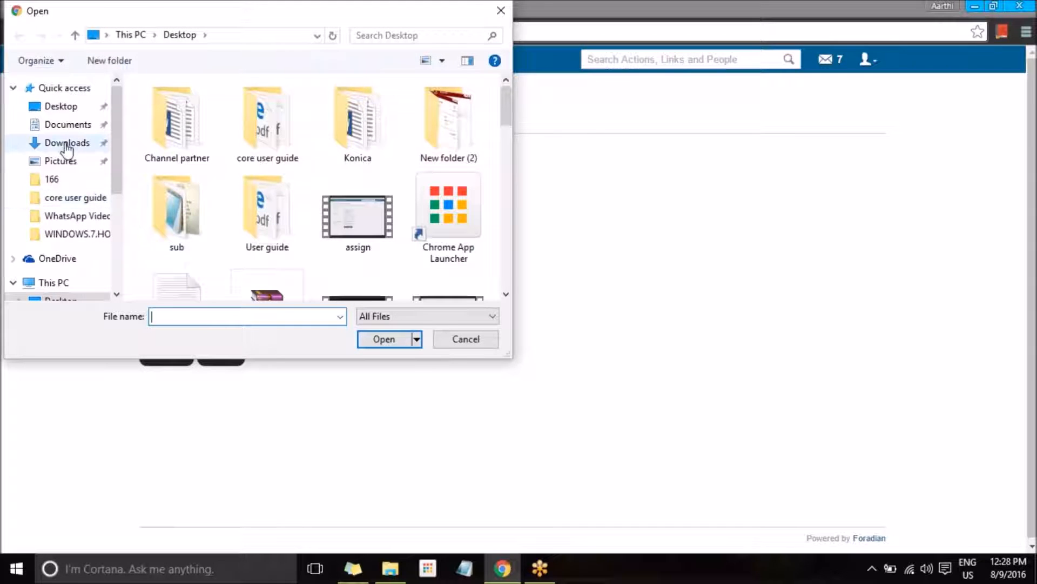
pyautogui.click(66, 144)
pyautogui.scroll(-5, 219, 262)
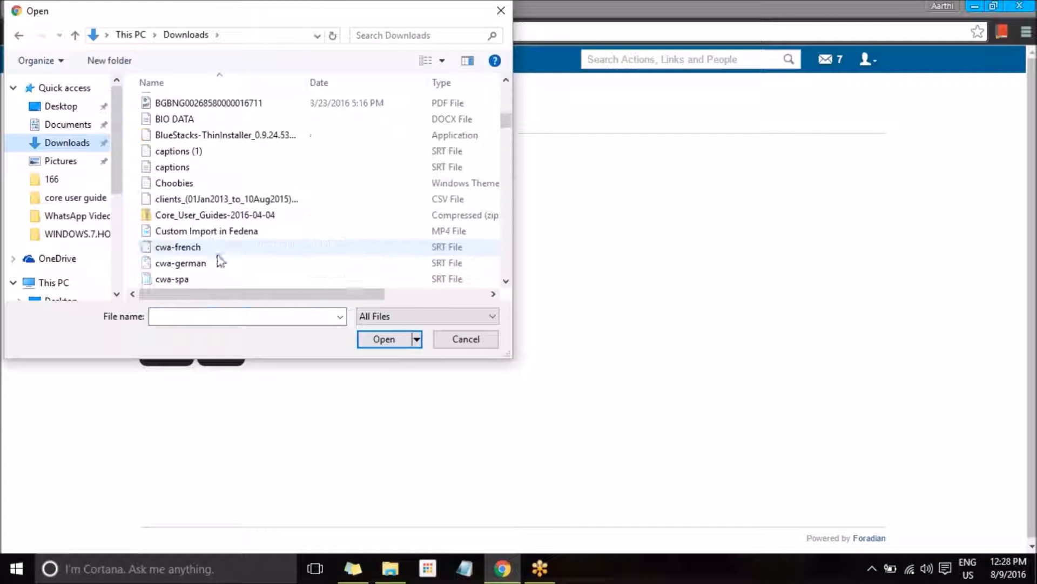
pyautogui.click(178, 167)
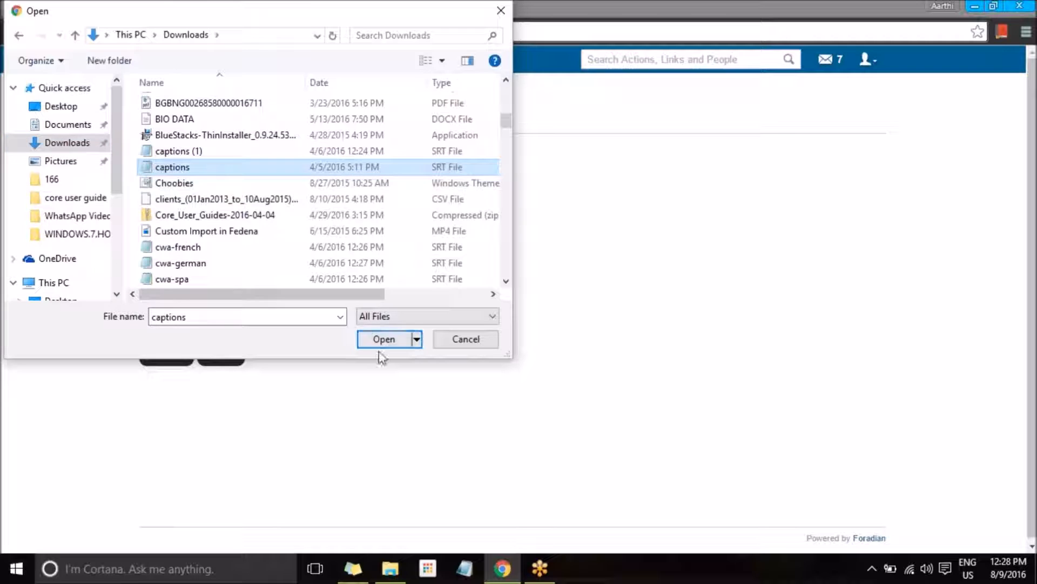
pyautogui.click(383, 340)
pyautogui.click(167, 354)
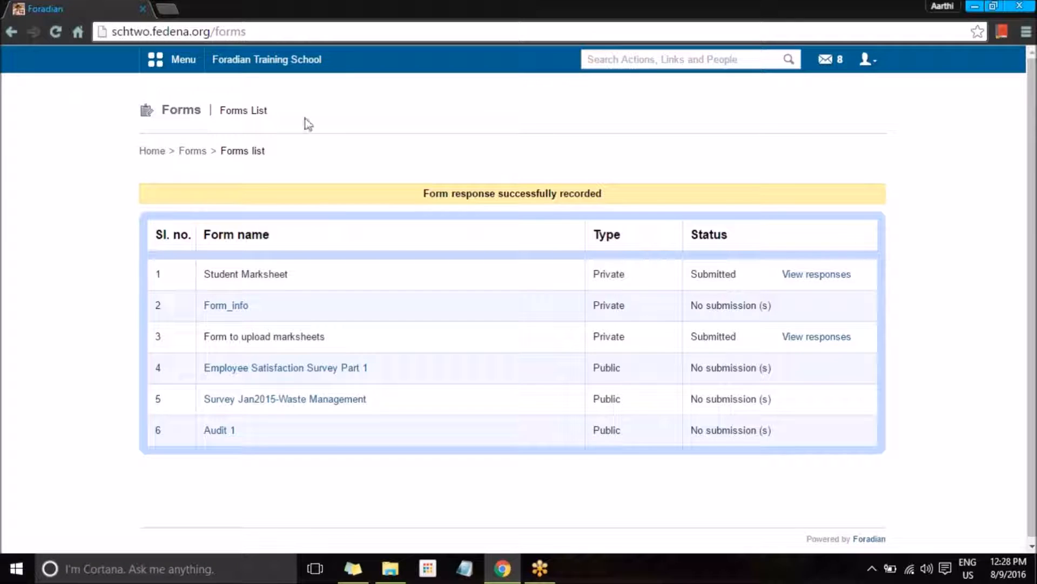
# Step: Check the form's responses, then log out and enter the admin login credentials
pyautogui.click(842, 277)
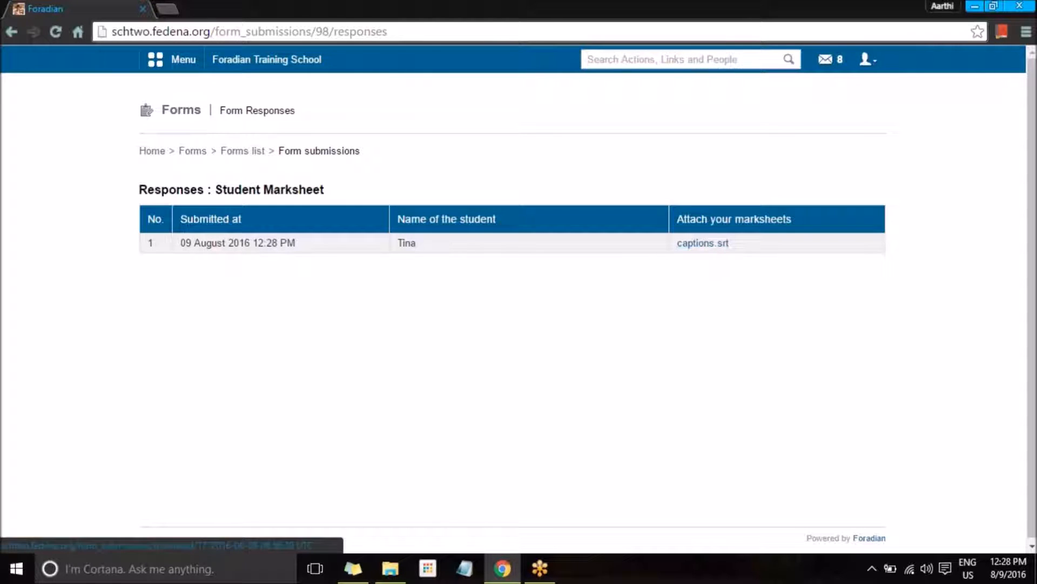
pyautogui.click(296, 63)
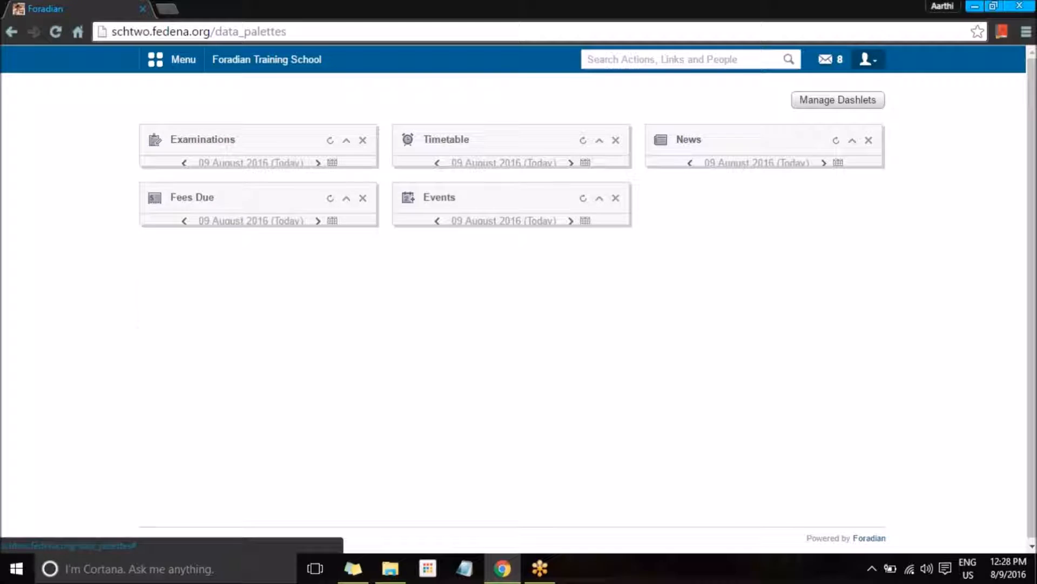
pyautogui.click(867, 59)
pyautogui.click(800, 120)
pyautogui.write('admin')
pyautogui.press('Tab')
pyautogui.write('admin')
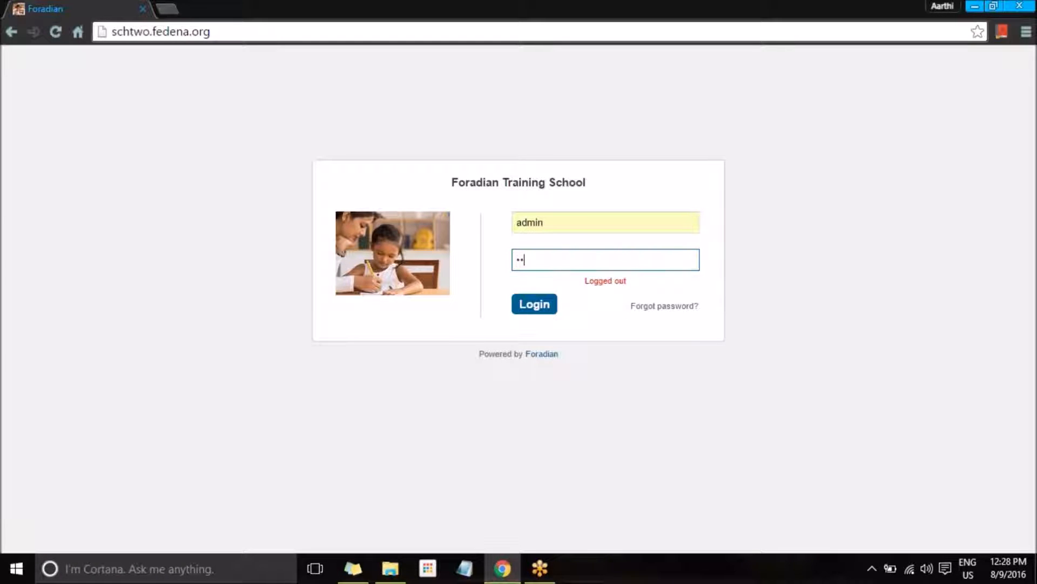
pyautogui.write('123')
# Step: Sign in as admin and open Student Marksheet's submissions under Collaboration > Forms > Manage Forms
pyautogui.press('Return')
pyautogui.click(181, 60)
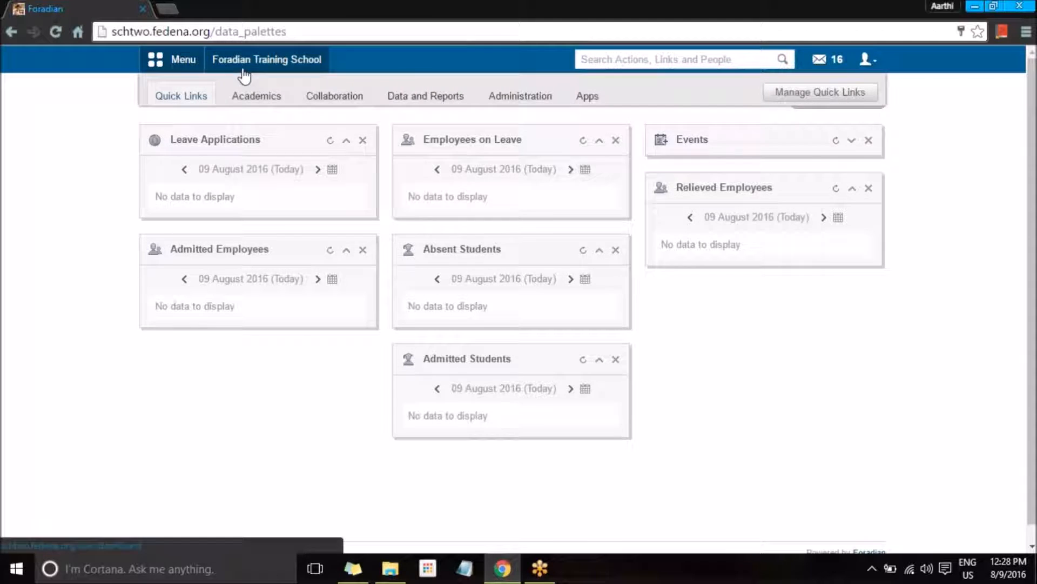
pyautogui.click(342, 103)
pyautogui.click(577, 191)
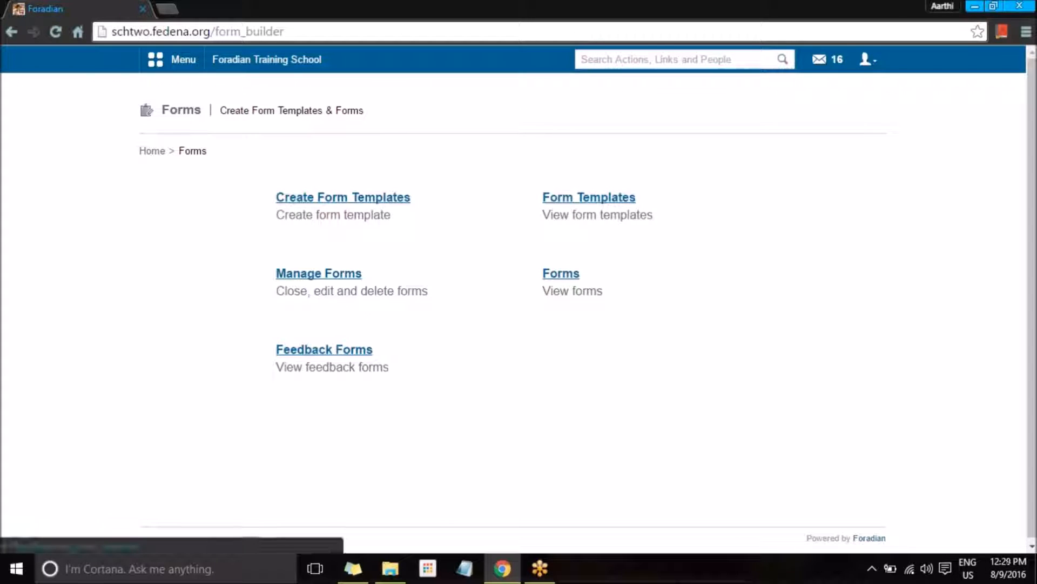
pyautogui.click(320, 275)
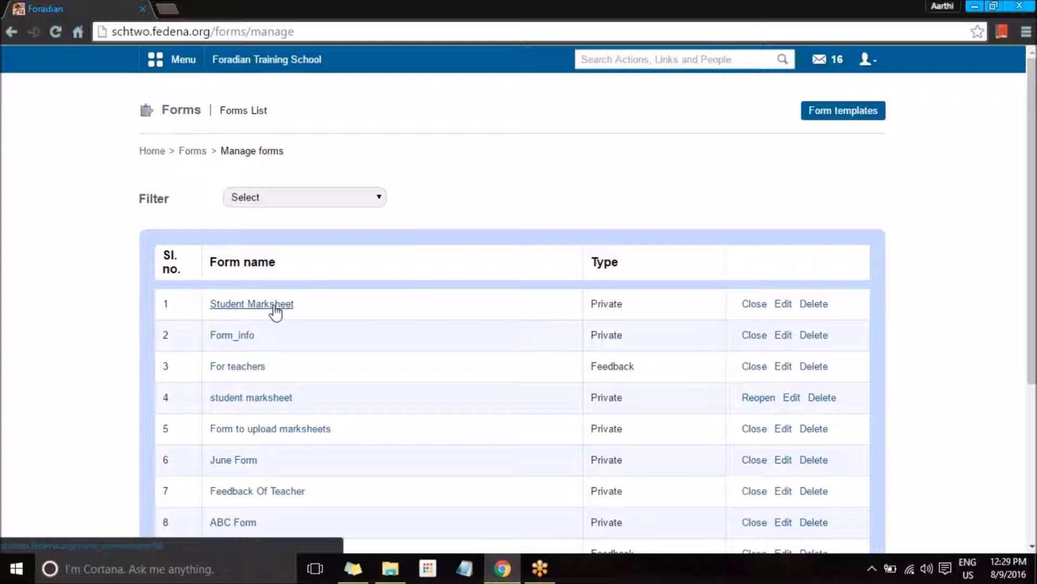
pyautogui.click(284, 305)
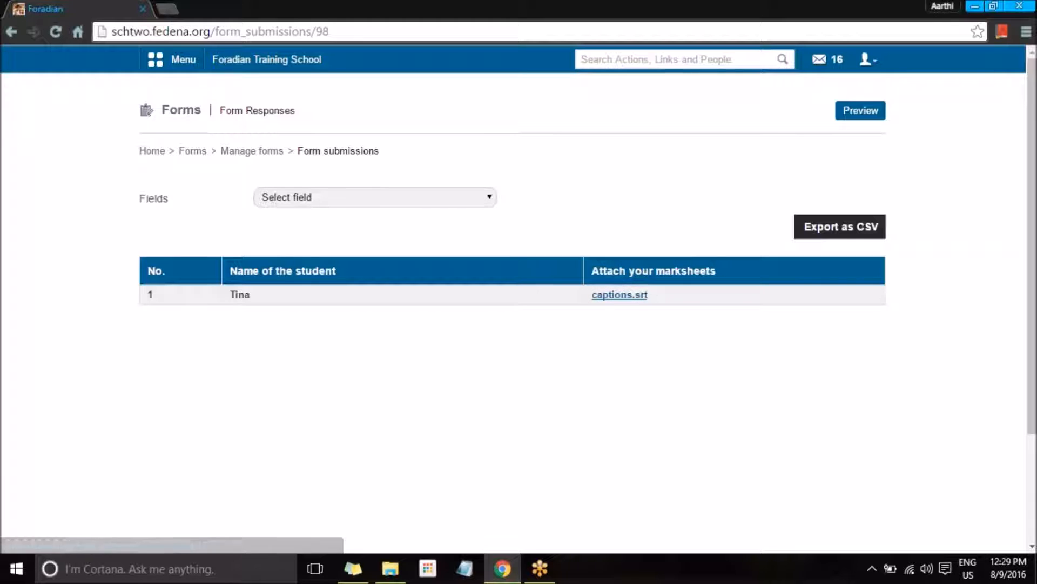
# Step: Filter responses by Name of the student, trying Match any words before returning to Match exact phrase
pyautogui.click(422, 198)
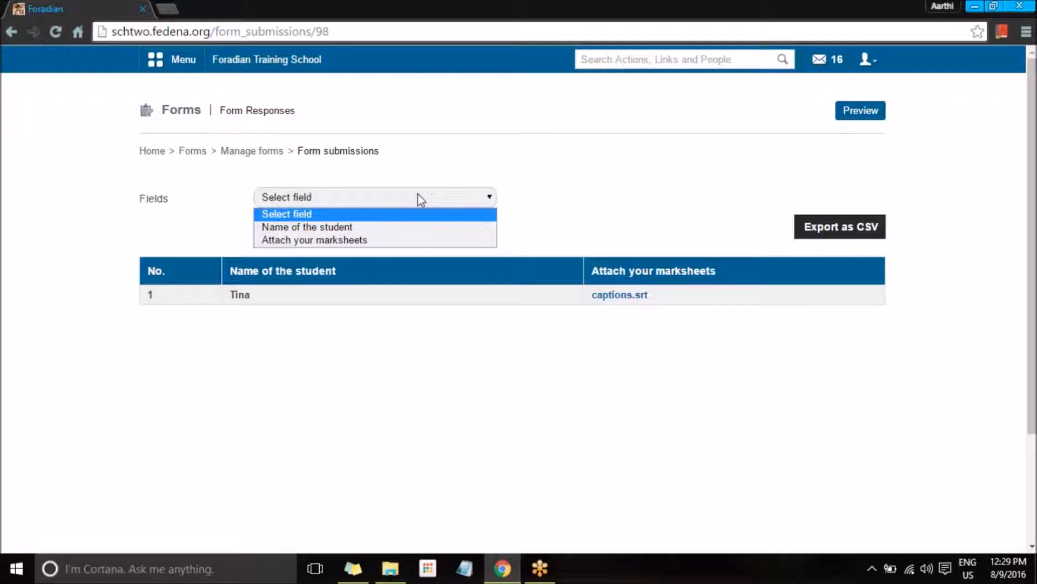
pyautogui.click(410, 228)
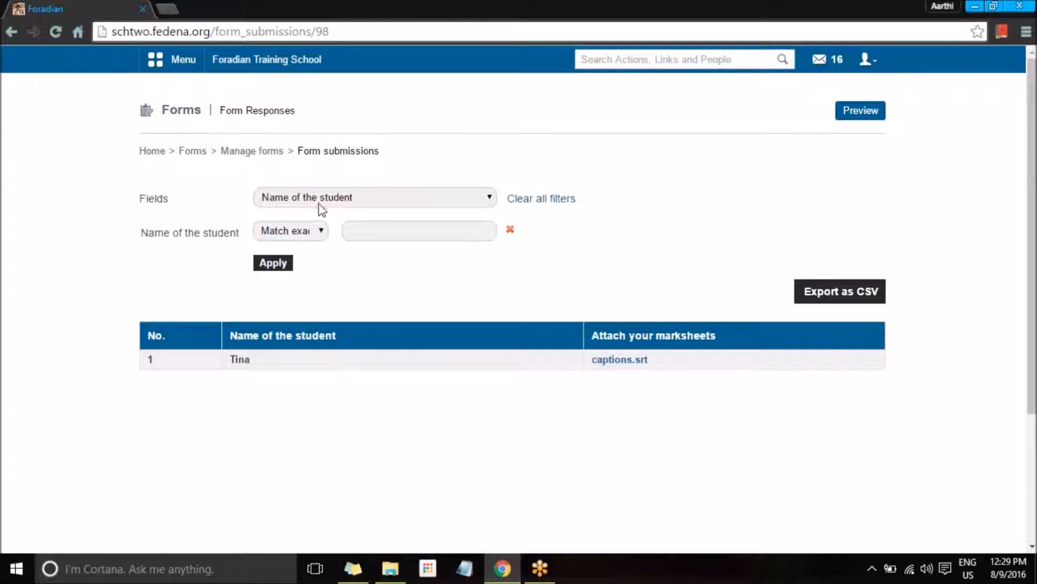
pyautogui.click(319, 232)
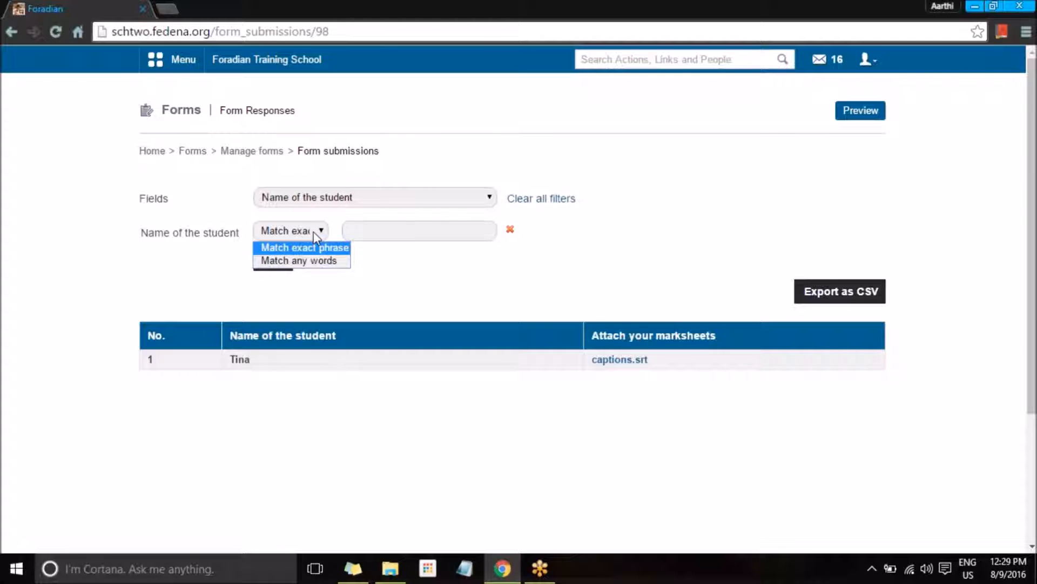
pyautogui.click(317, 261)
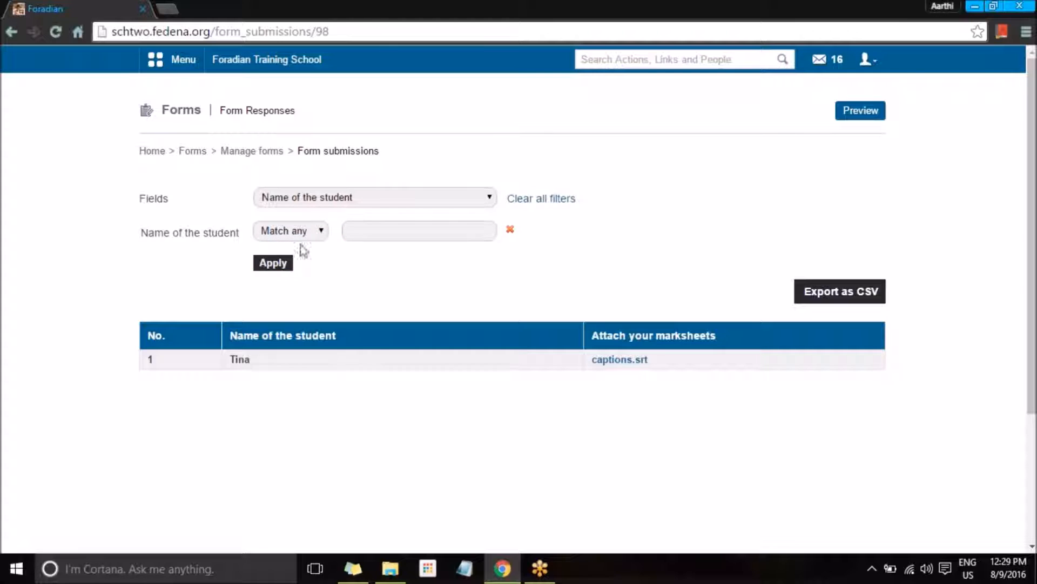
pyautogui.click(285, 231)
pyautogui.click(288, 248)
# Step: Close the Student Marksheet form from Manage Forms and confirm the closure
pyautogui.click(192, 151)
pyautogui.click(328, 273)
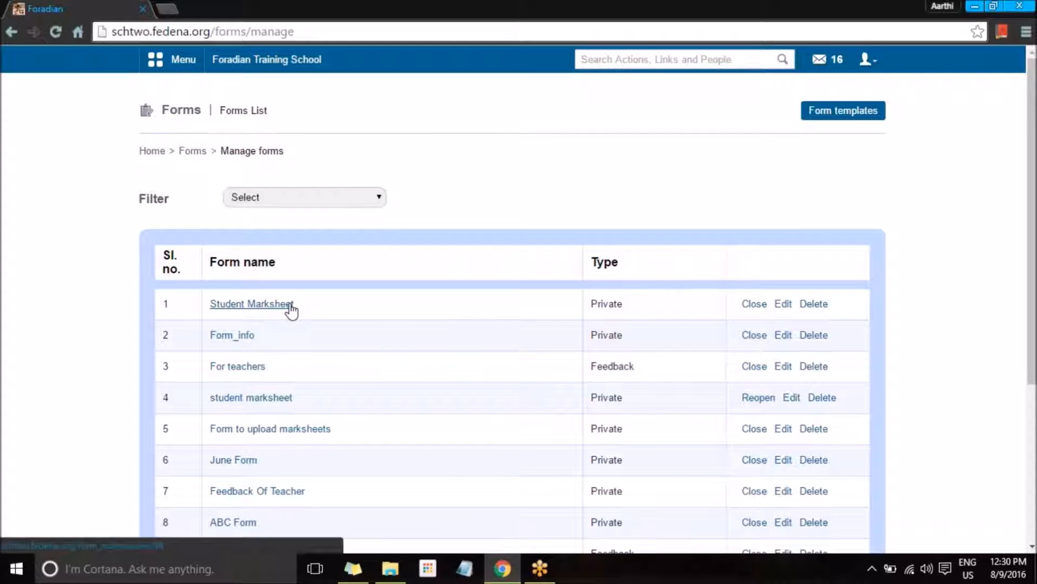
pyautogui.click(760, 305)
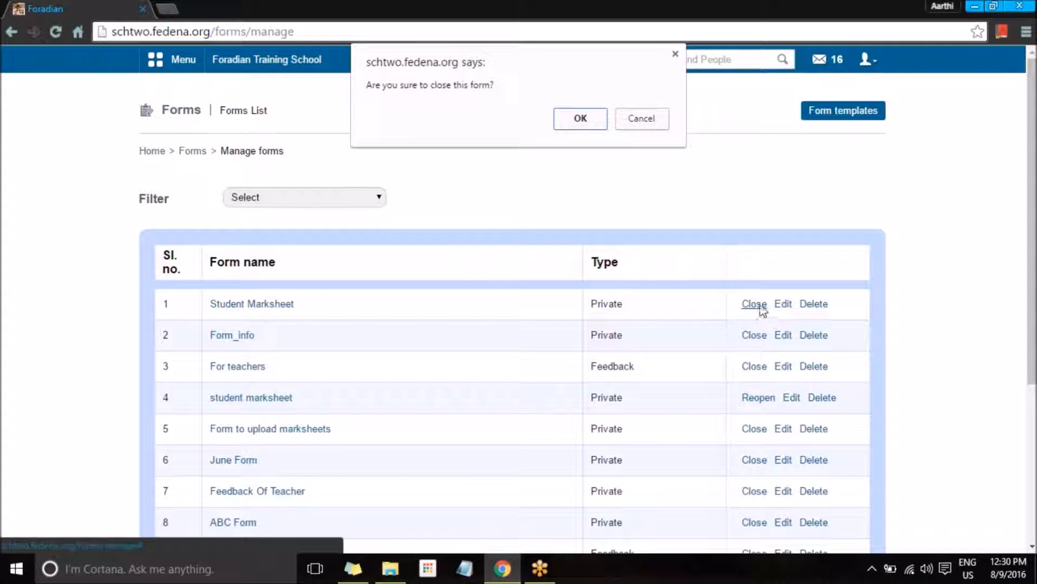
pyautogui.click(574, 114)
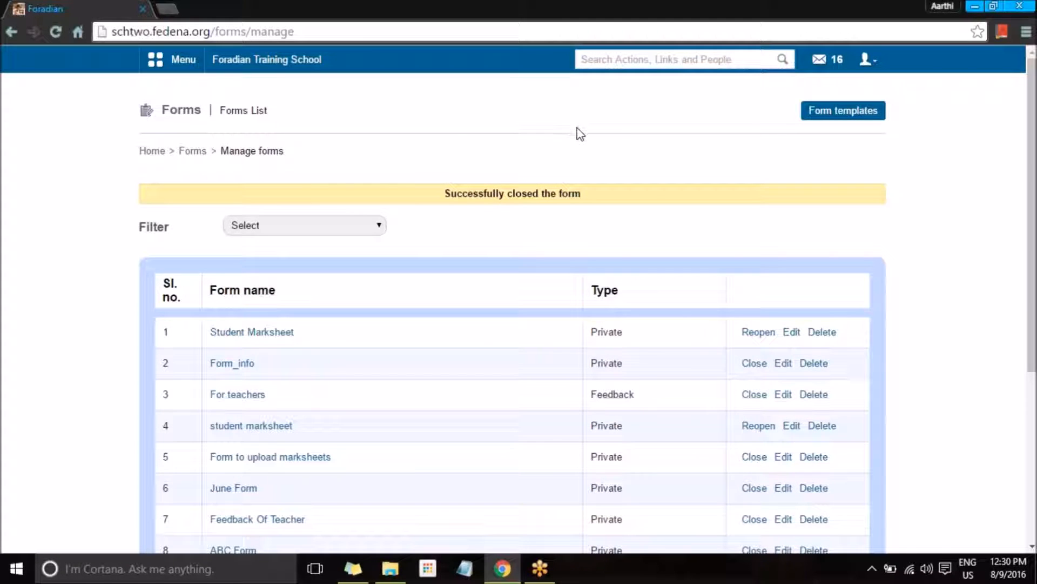
# Step: Start reopening Student Marksheet but dismiss the dialog, then return to the Forms section
pyautogui.scroll(-3, 655, 274)
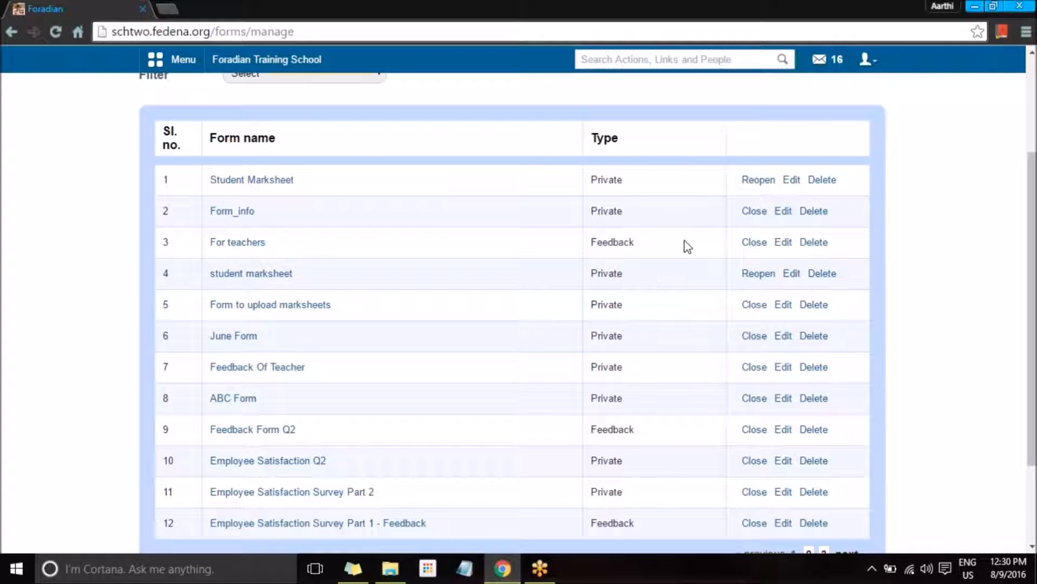
pyautogui.click(758, 179)
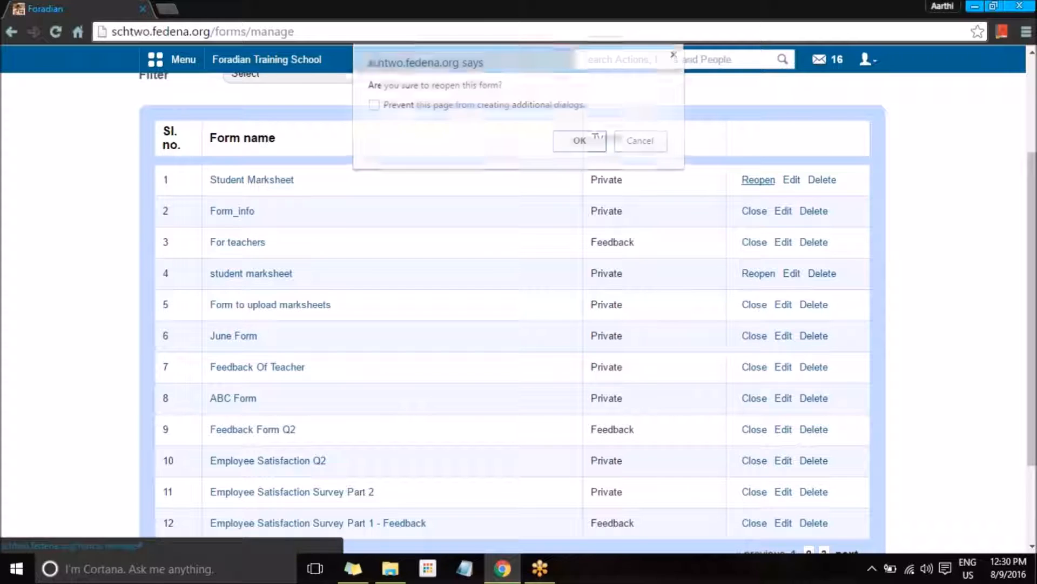
pyautogui.click(673, 54)
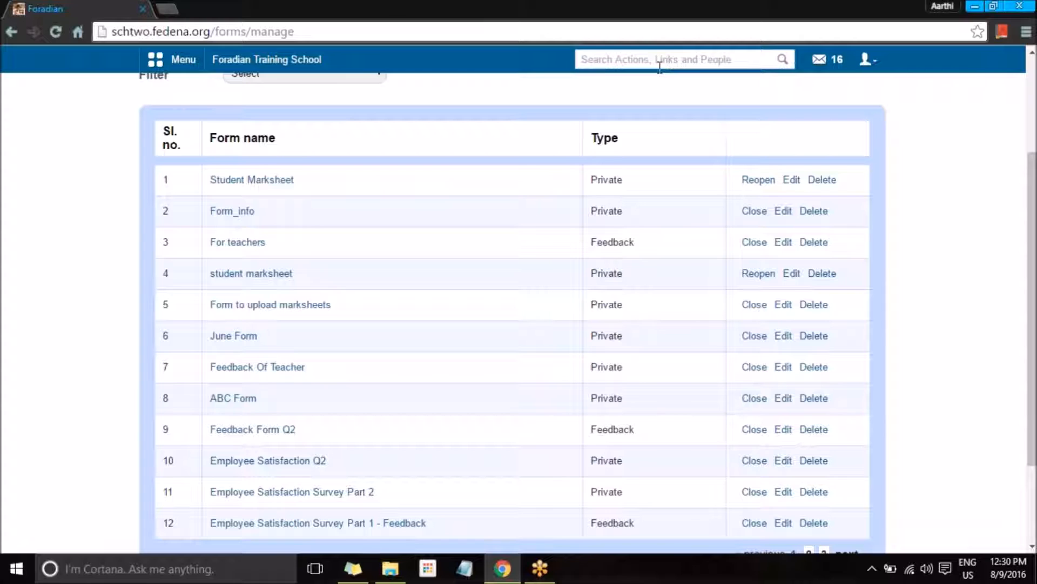
pyautogui.scroll(3, 262, 206)
pyautogui.click(188, 153)
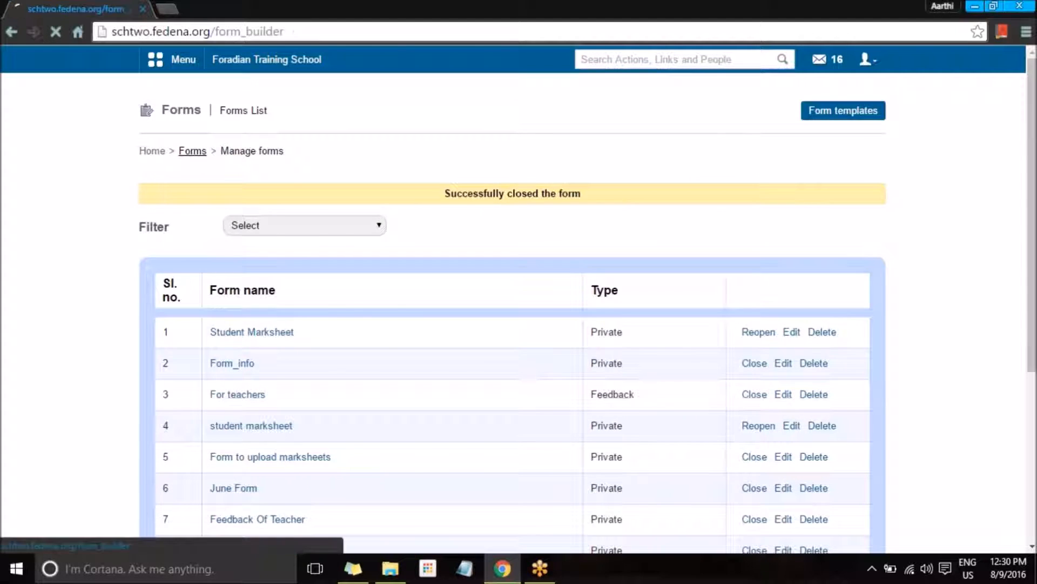
# Step: Preview Employee Satisfaction Survey Part 1, then review the Survey Jan2015-Waste Management responses
pyautogui.click(564, 296)
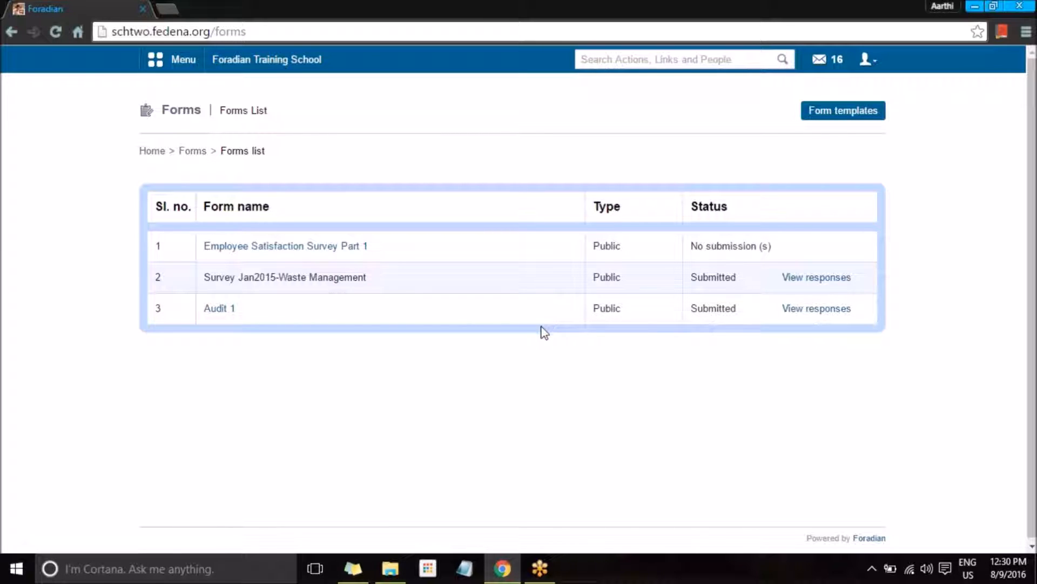
pyautogui.click(276, 248)
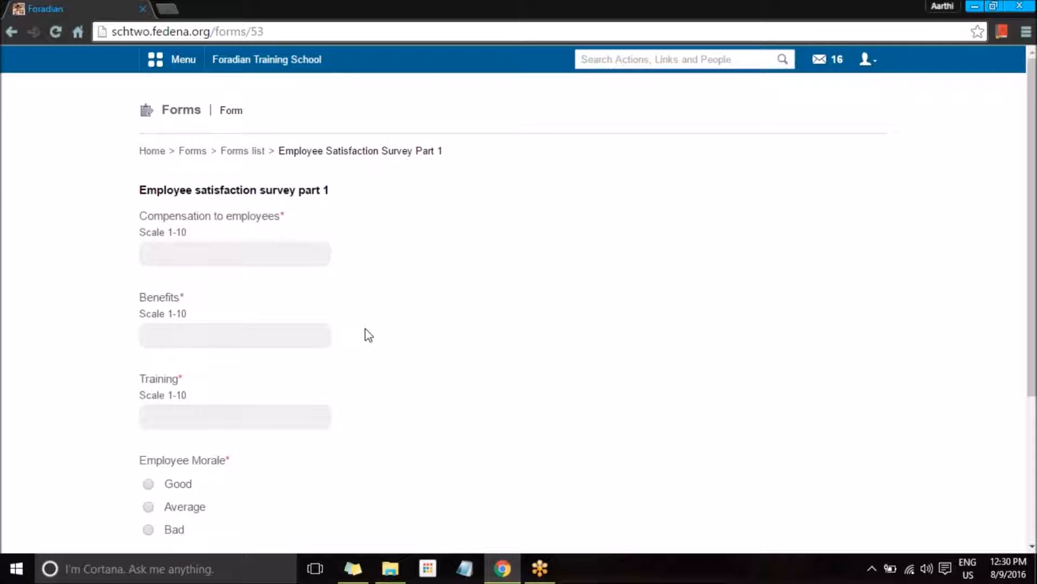
pyautogui.scroll(-4, 368, 334)
pyautogui.scroll(4, 370, 335)
pyautogui.hotkey('alt', 'Left')
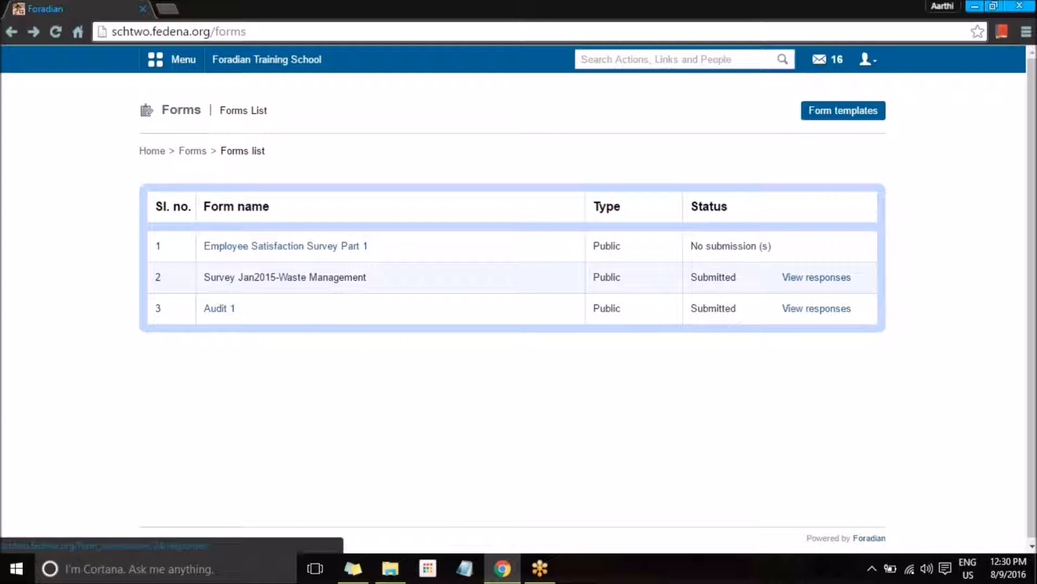
pyautogui.click(798, 279)
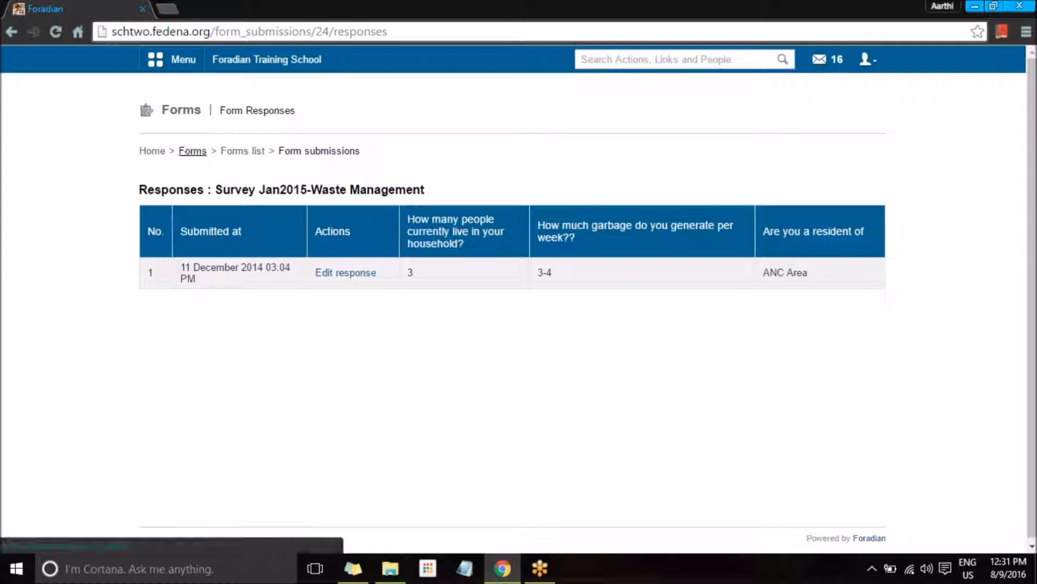
pyautogui.click(192, 151)
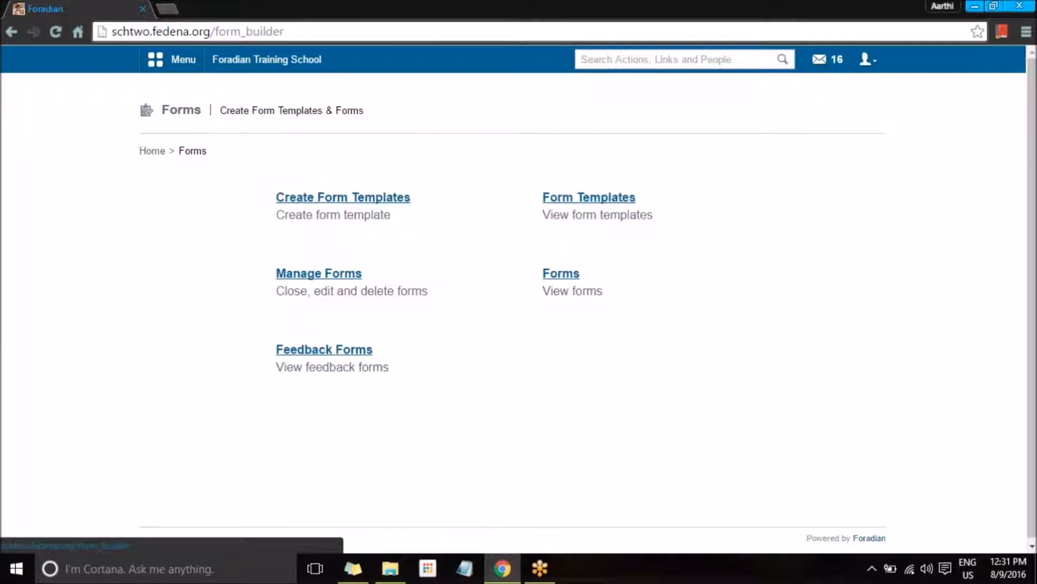
# Step: Start a new form from the Feedback Form-Teacher template and select its Form name field
pyautogui.click(338, 356)
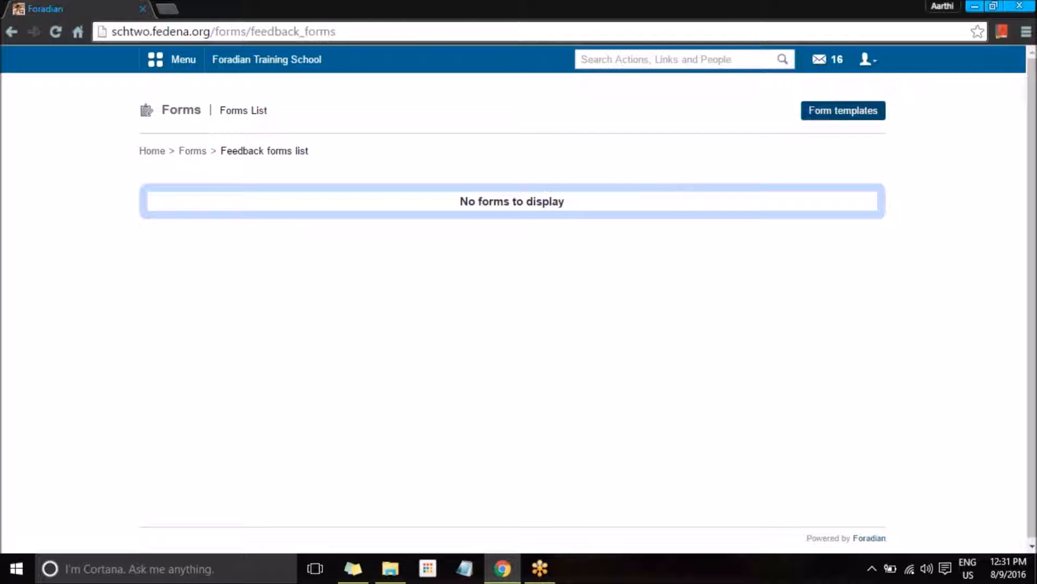
pyautogui.click(805, 115)
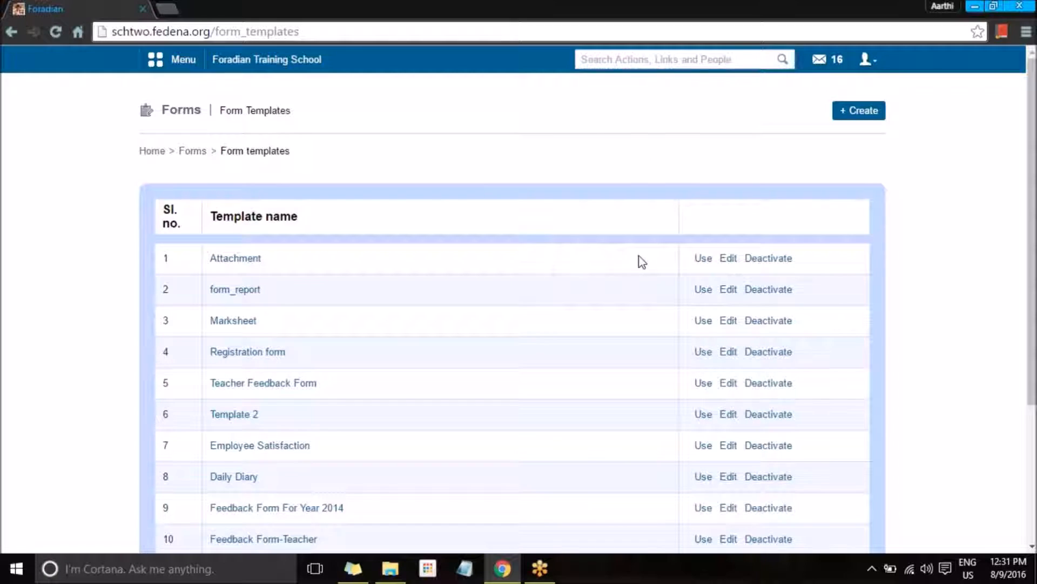
pyautogui.scroll(-4, 640, 261)
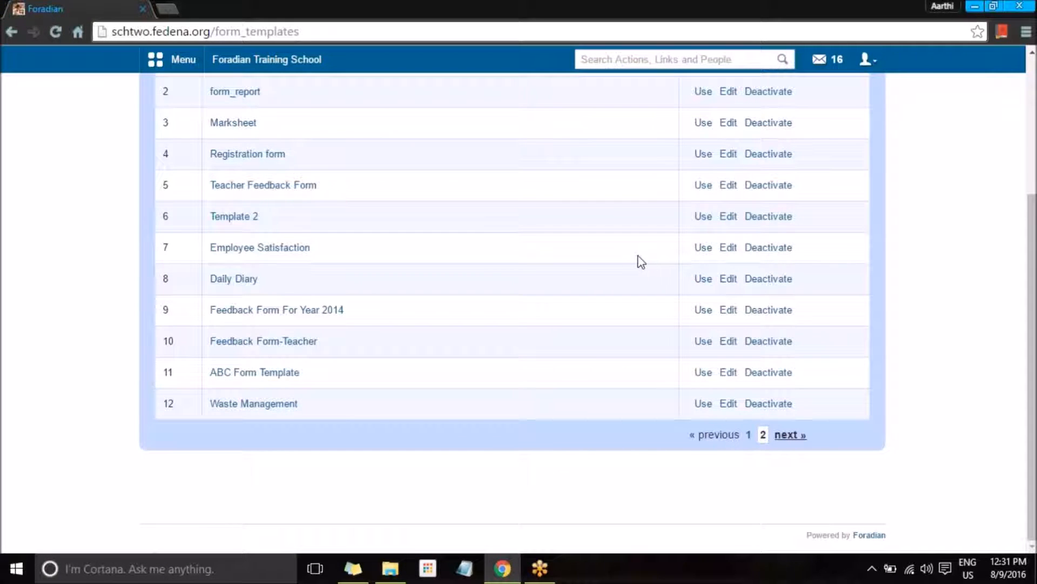
pyautogui.click(702, 341)
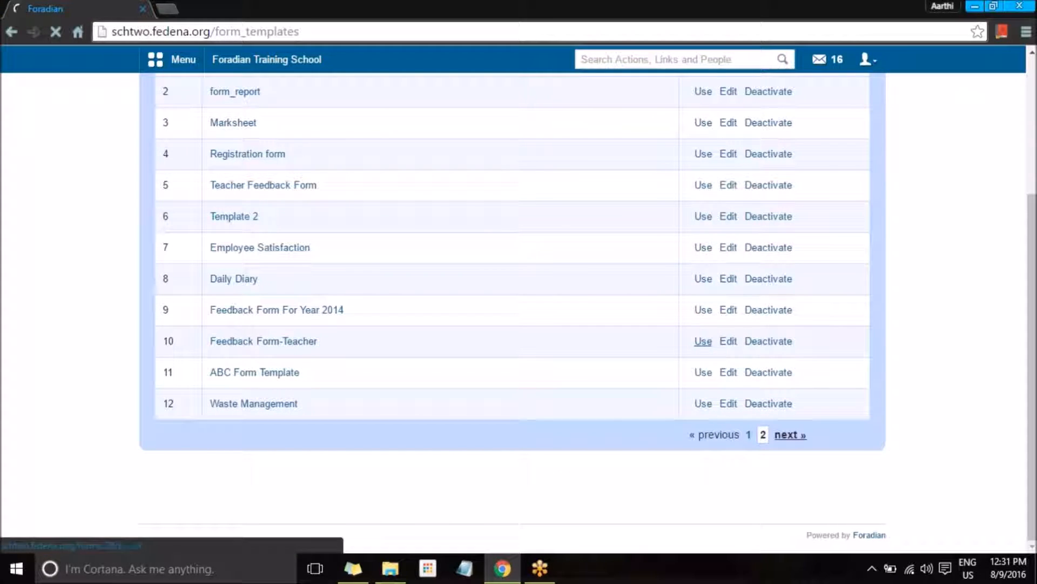
pyautogui.click(357, 203)
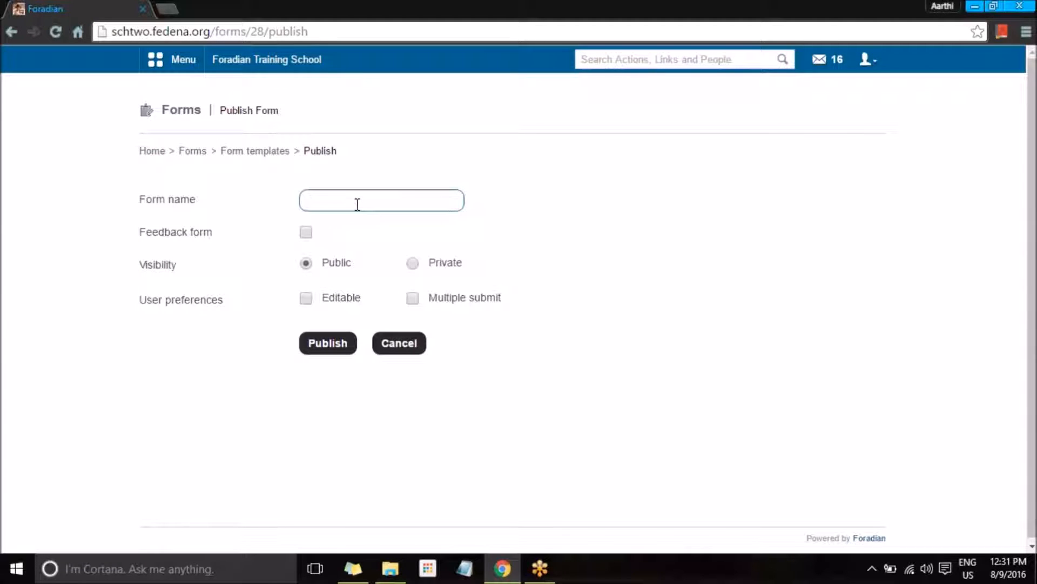
# Step: Name the form 'Feedback' and tick Feedback form and Feedback for selected people
pyautogui.write('Fee')
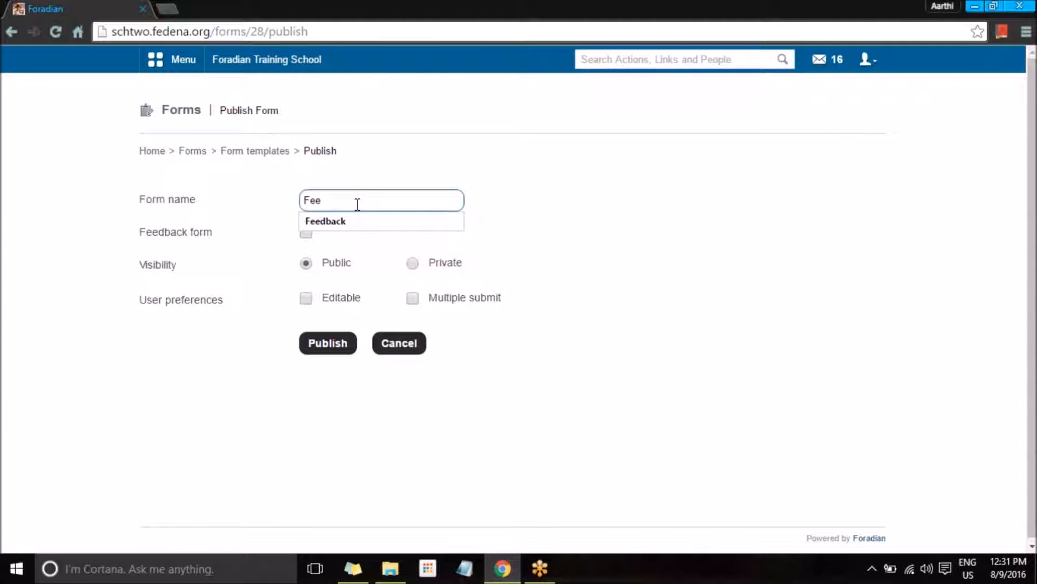
pyautogui.click(345, 222)
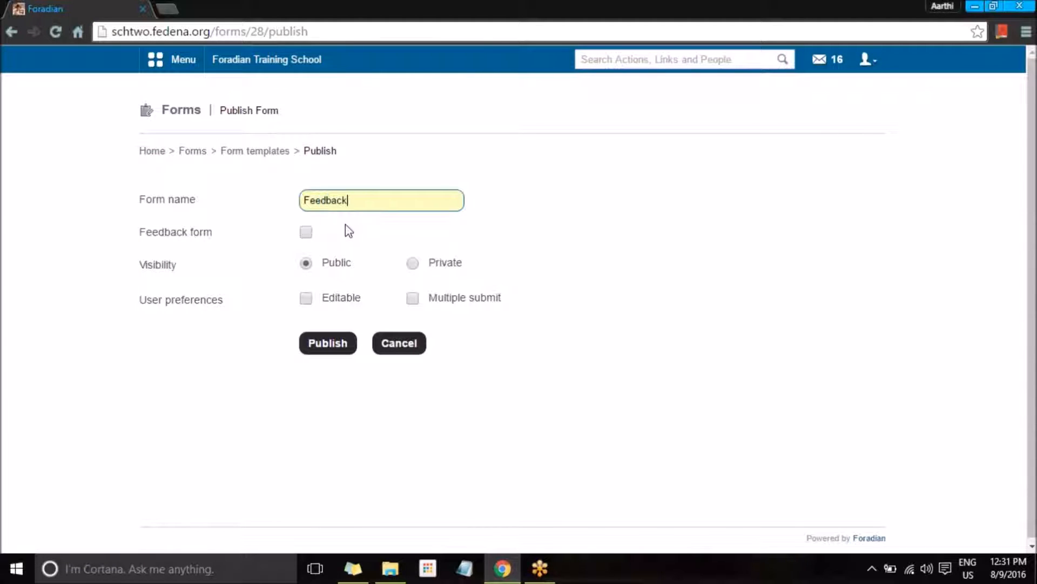
pyautogui.click(307, 234)
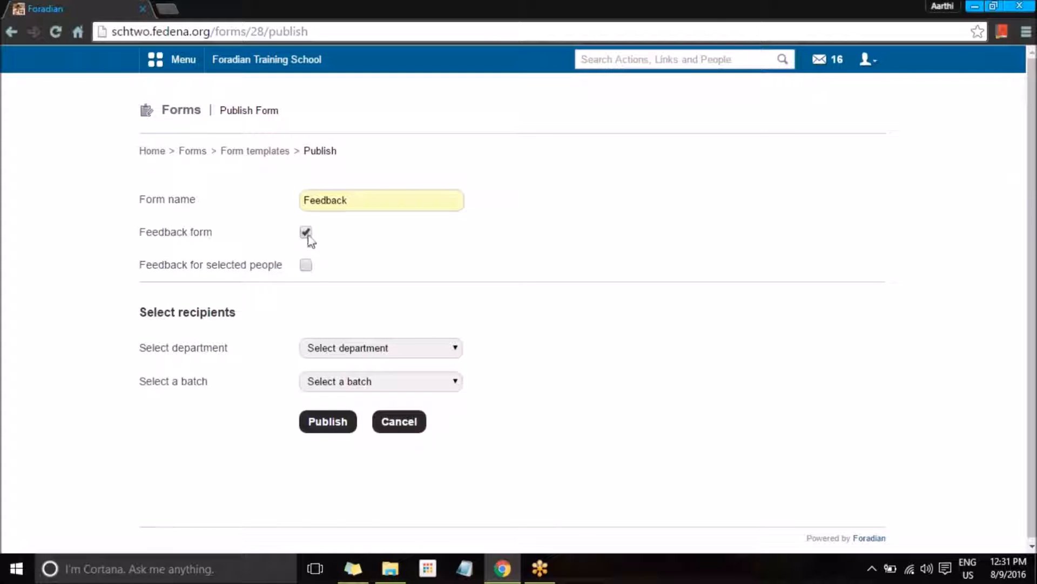
pyautogui.click(307, 265)
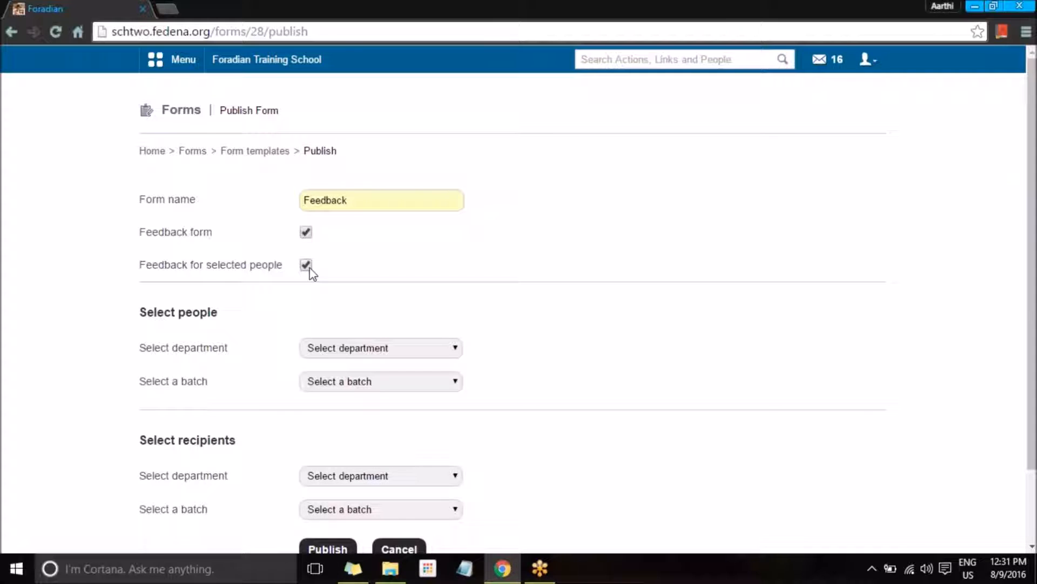
pyautogui.scroll(-2, 311, 272)
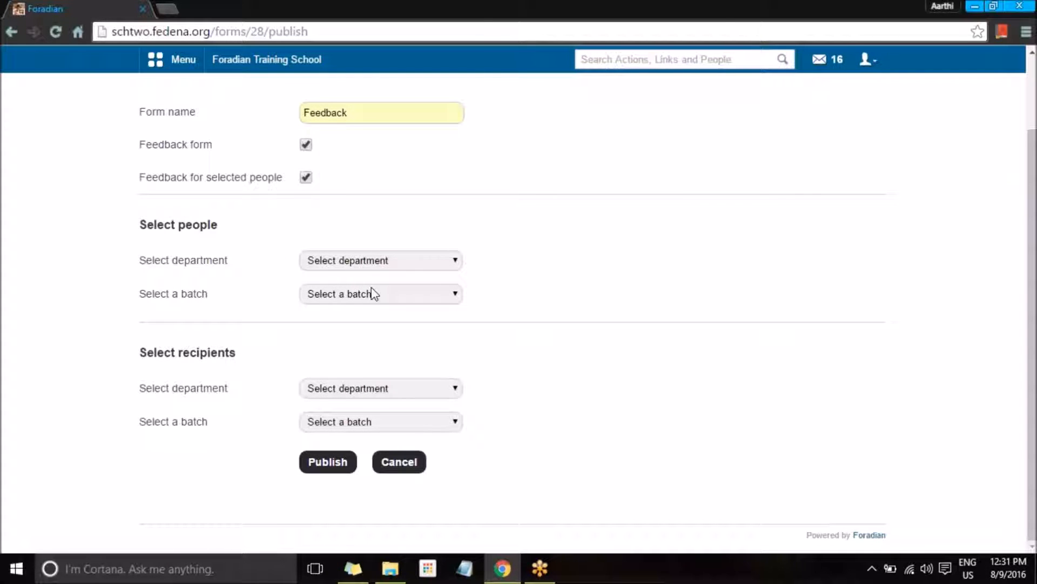
pyautogui.click(369, 265)
pyautogui.click(360, 238)
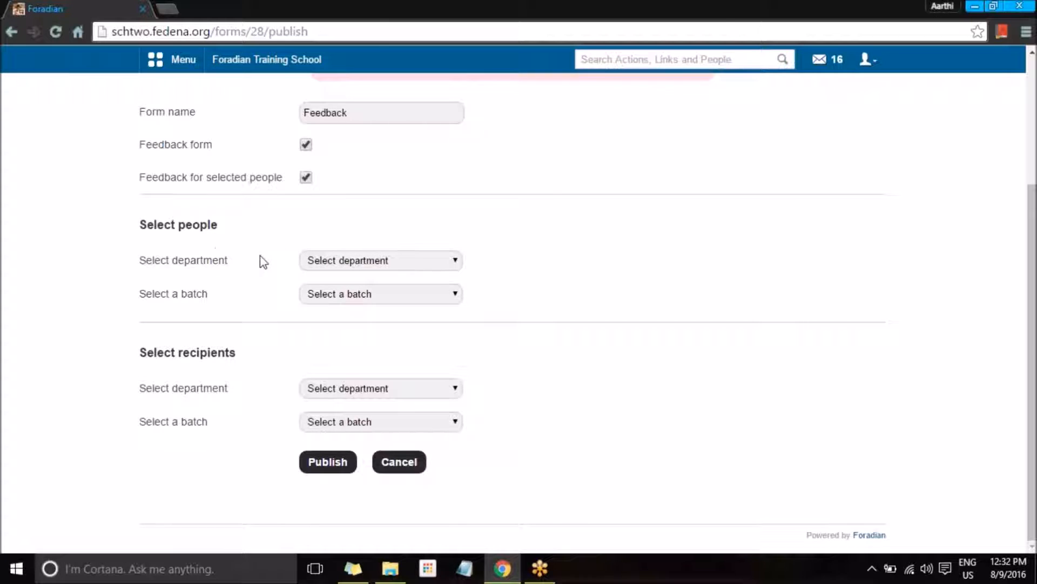
# Step: Add all Aviation department people and everyone in batch C10 - B 2015 as people reviewed
pyautogui.click(346, 266)
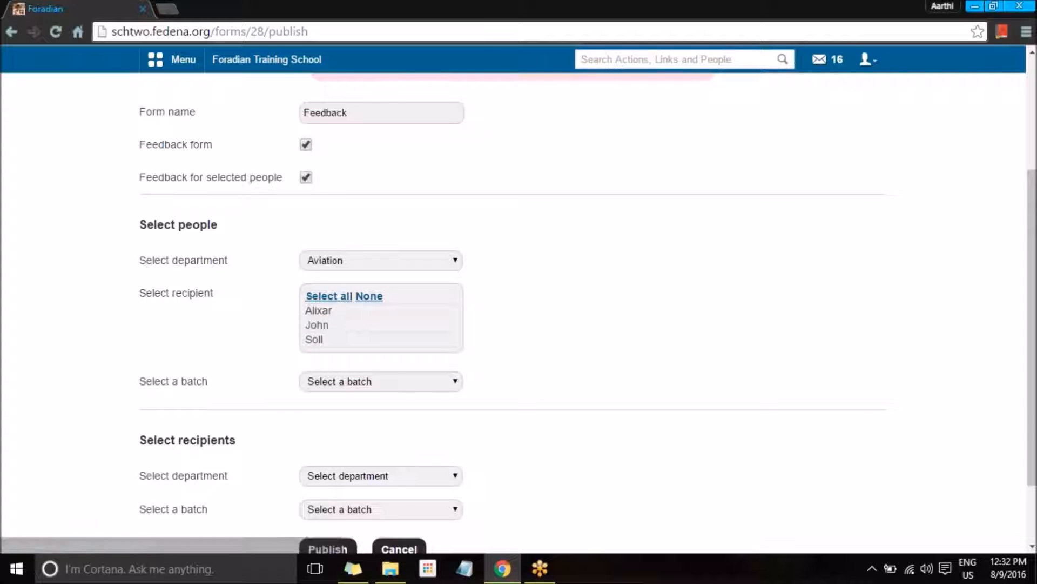
pyautogui.click(337, 297)
pyautogui.scroll(-5, 335, 363)
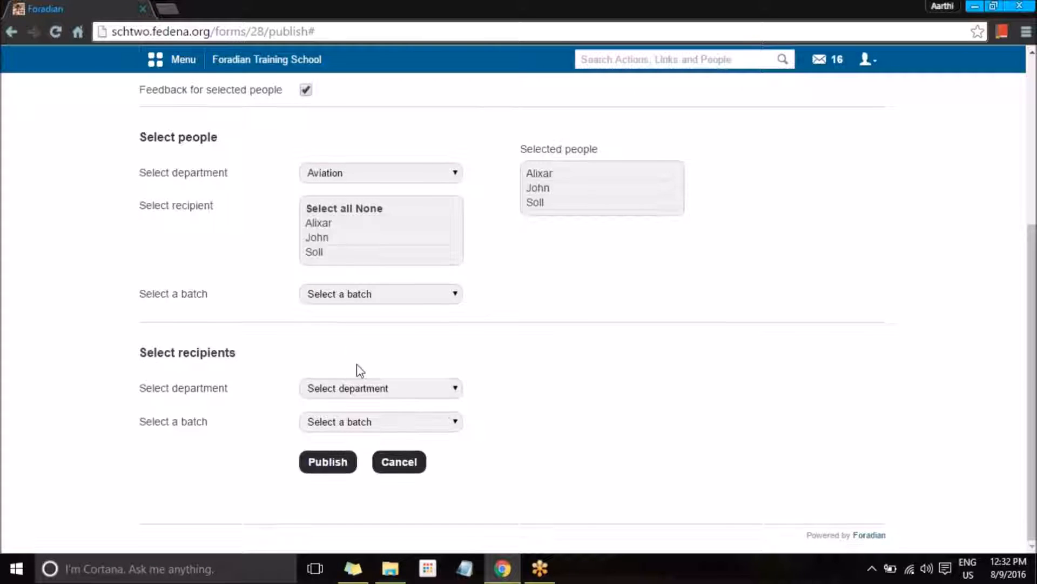
pyautogui.click(354, 295)
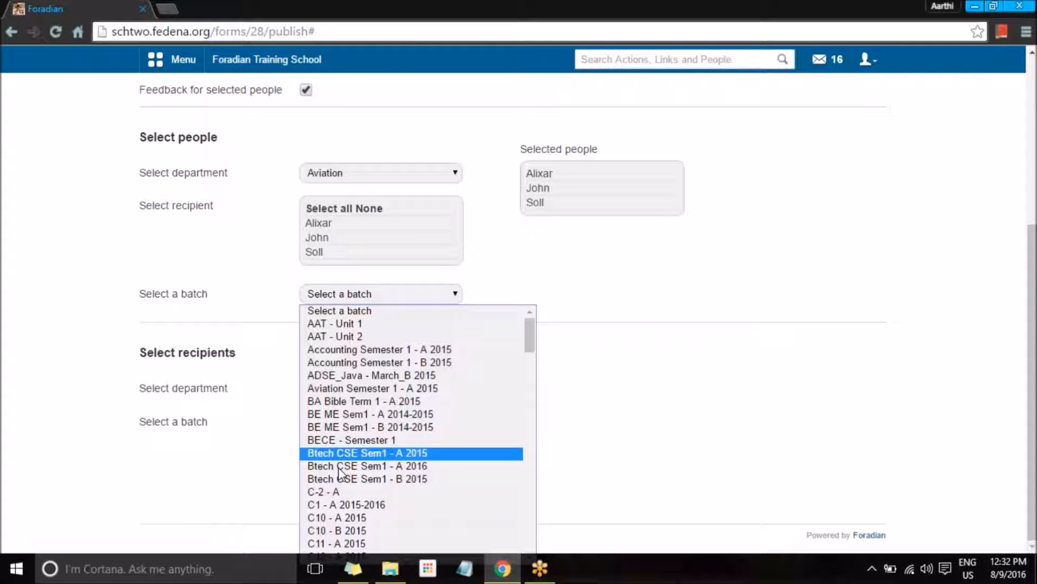
pyautogui.click(348, 530)
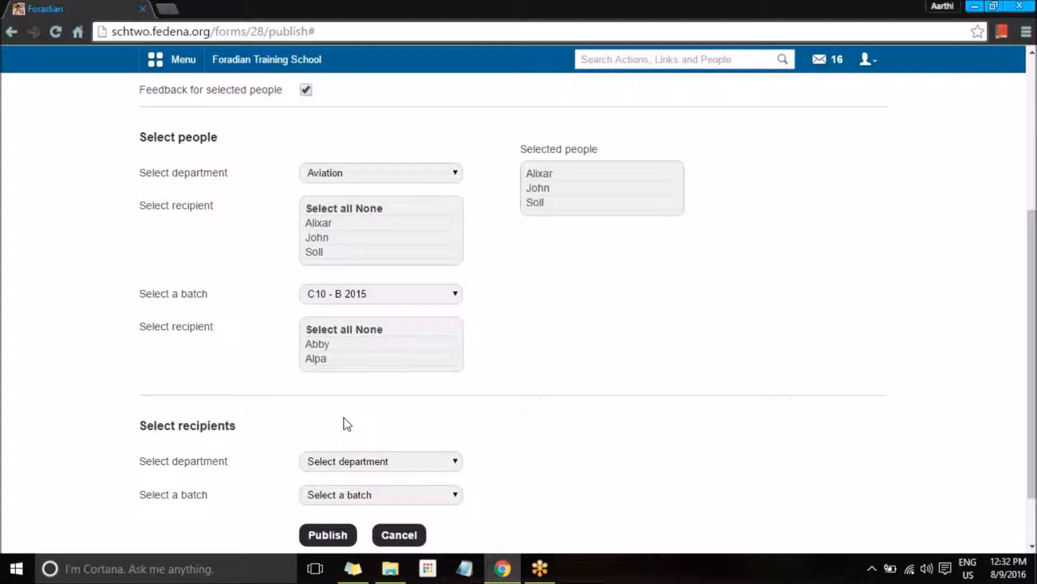
pyautogui.click(327, 331)
# Step: Set the recipients' department to History and add all its staff as recipients
pyautogui.scroll(-5, 364, 370)
pyautogui.click(337, 389)
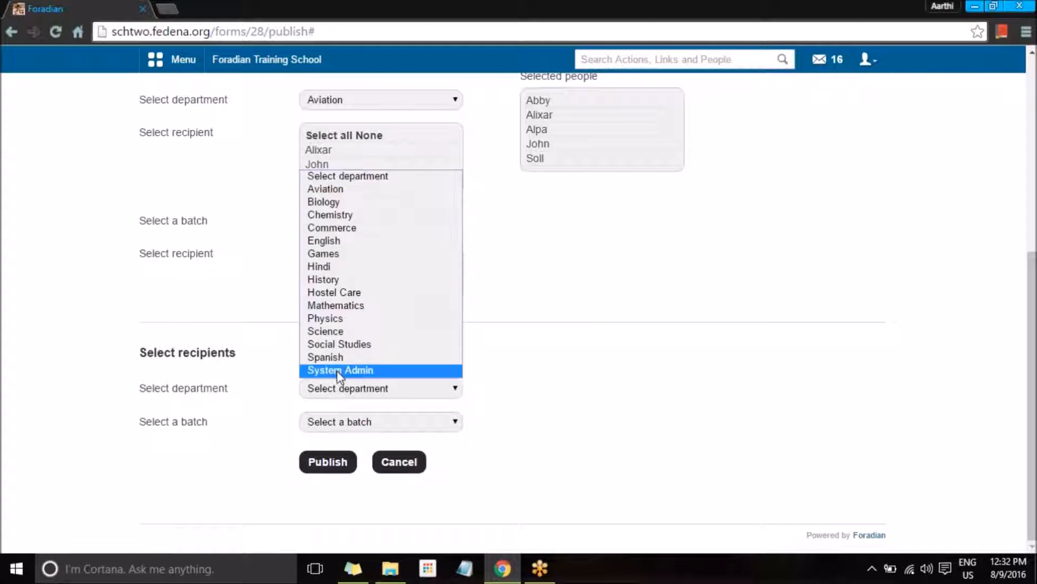
pyautogui.click(336, 357)
pyautogui.click(354, 390)
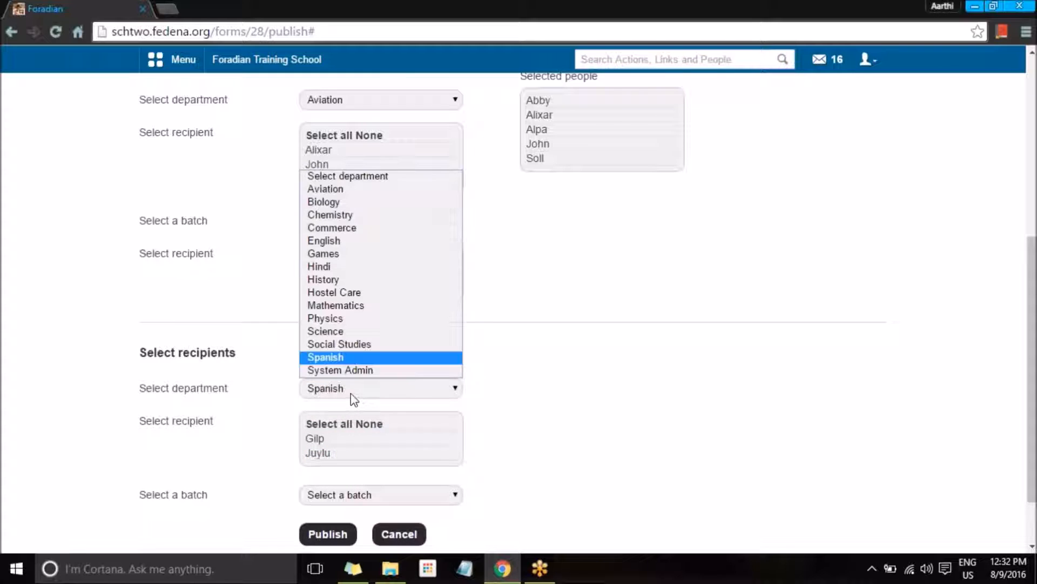
pyautogui.click(322, 279)
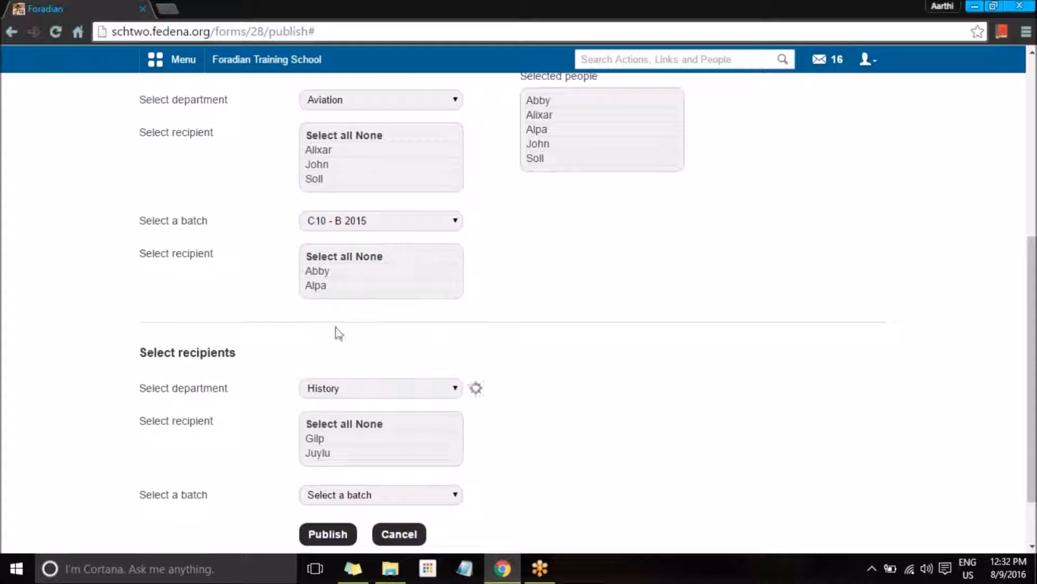
pyautogui.click(330, 424)
# Step: Choose the recipients' batch, trying C10 - B 2015 and Accounting Semester 1 - A 2015 before G02 - B 2015
pyautogui.scroll(-5, 362, 433)
pyautogui.scroll(-1, 366, 429)
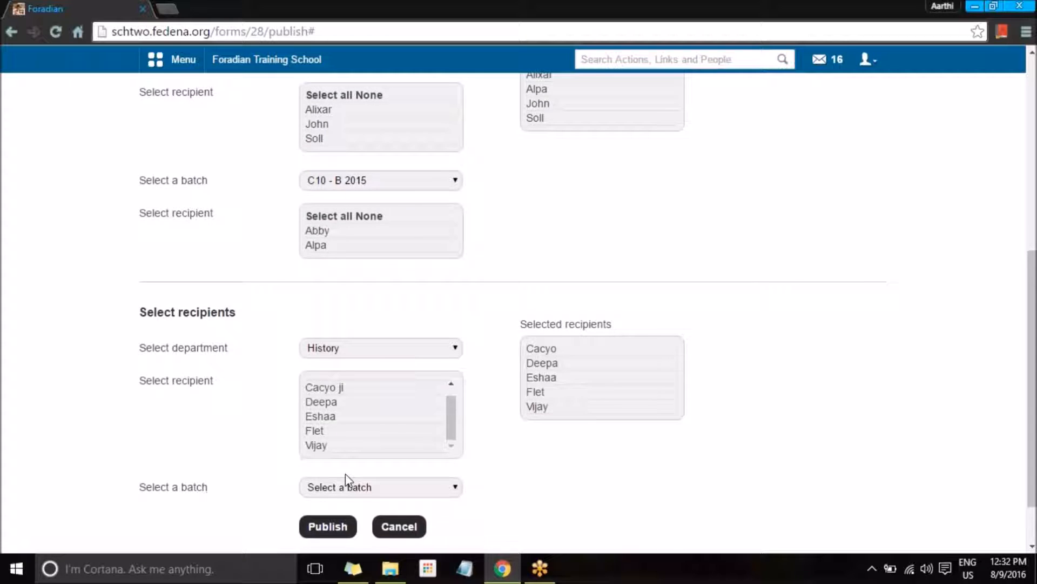
pyautogui.click(345, 487)
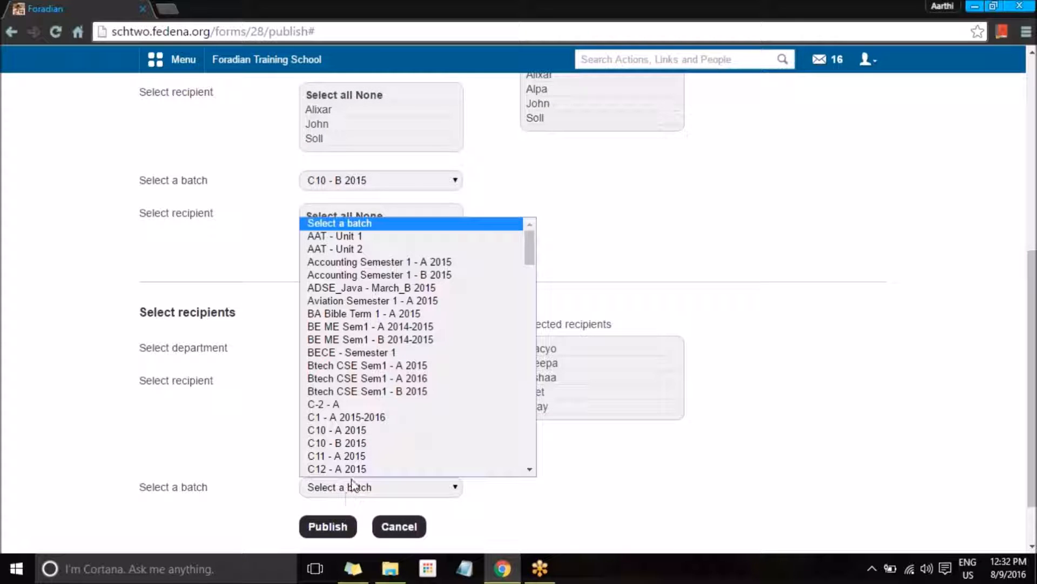
pyautogui.click(352, 441)
pyautogui.scroll(-3, 350, 489)
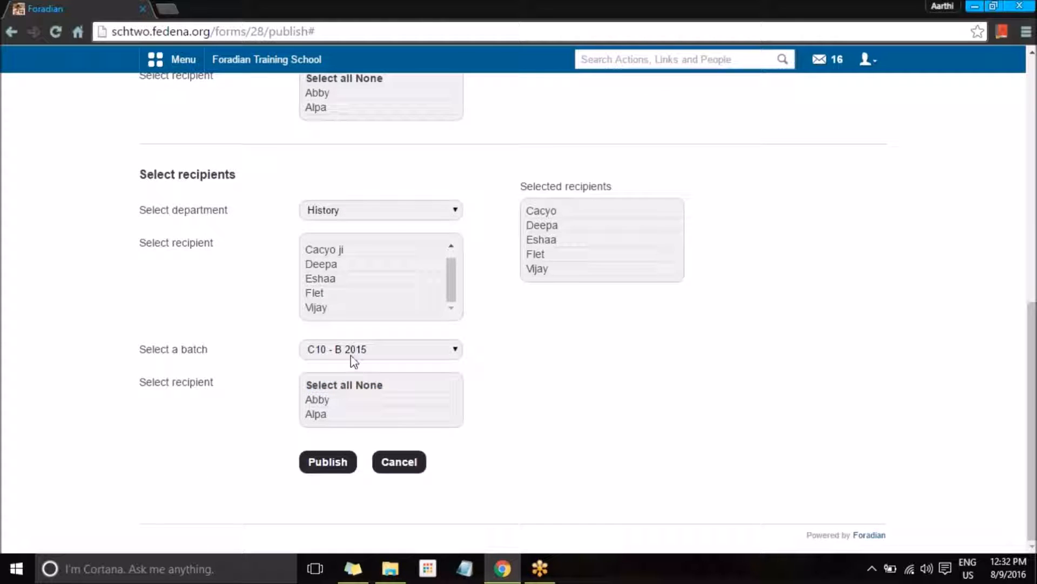
pyautogui.click(352, 351)
pyautogui.click(363, 125)
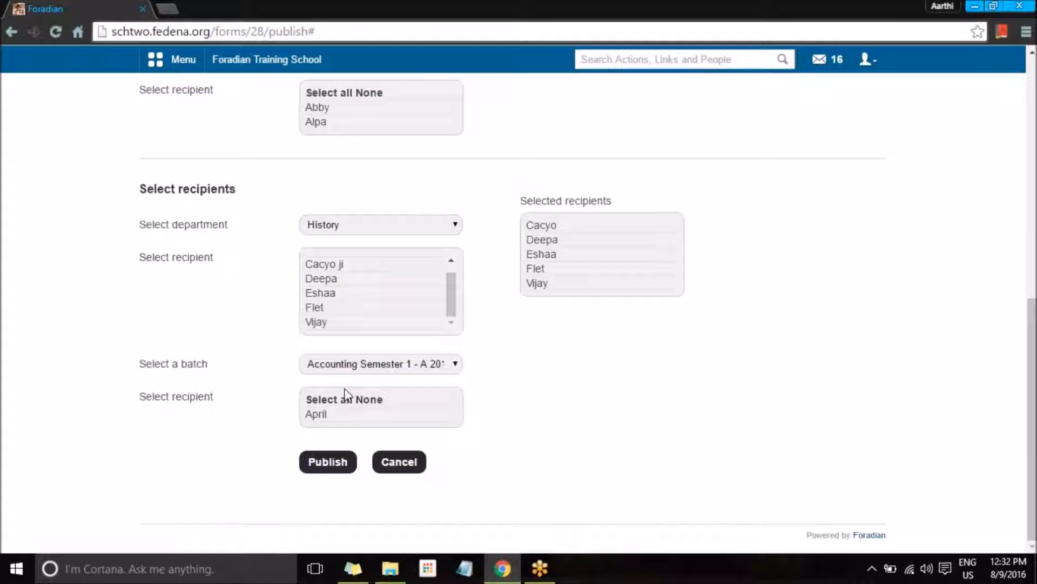
pyautogui.click(365, 363)
pyautogui.scroll(-8, 364, 262)
pyautogui.click(351, 251)
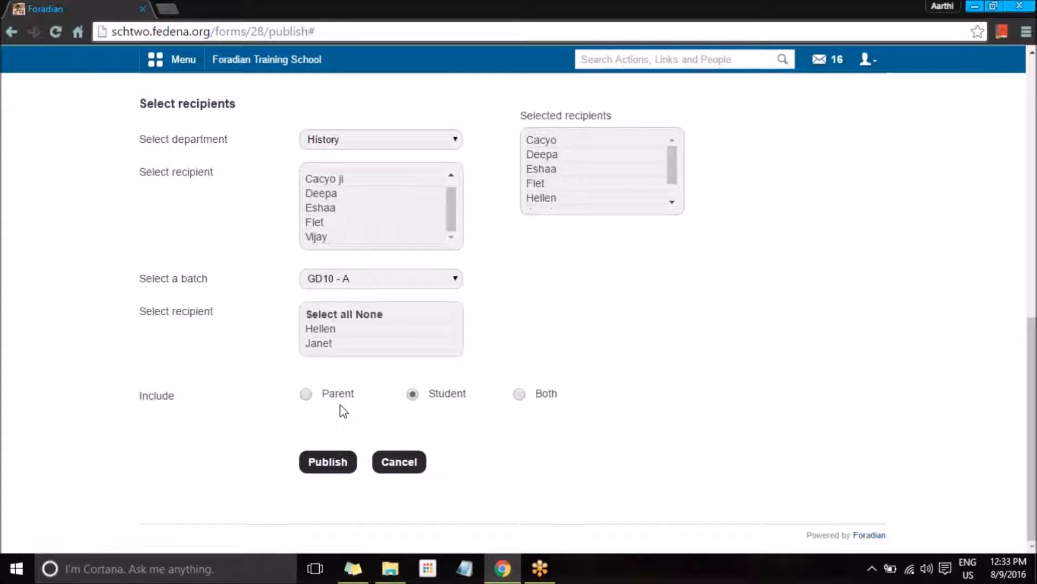
# Step: Include both parents and students as recipients and publish the Feedback form
pyautogui.click(307, 394)
pyautogui.click(414, 395)
pyautogui.click(518, 395)
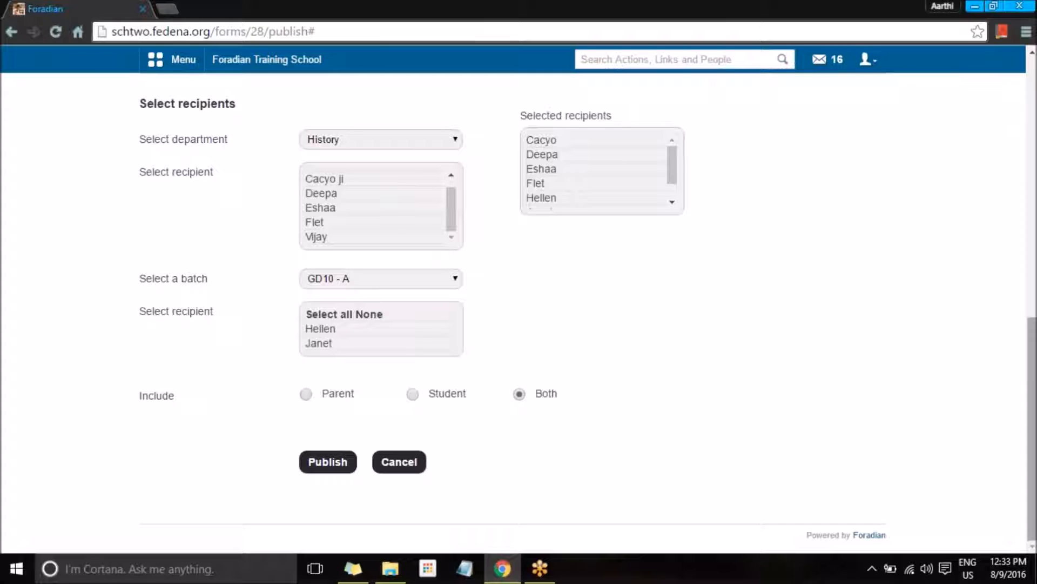
pyautogui.scroll(3, 690, 430)
pyautogui.scroll(2, 571, 311)
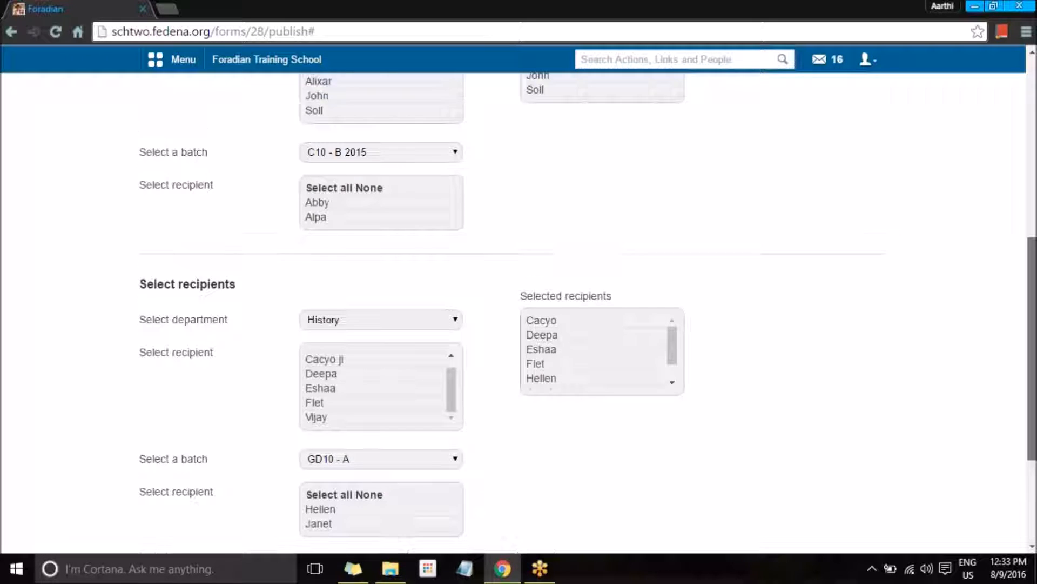
pyautogui.scroll(1, 571, 311)
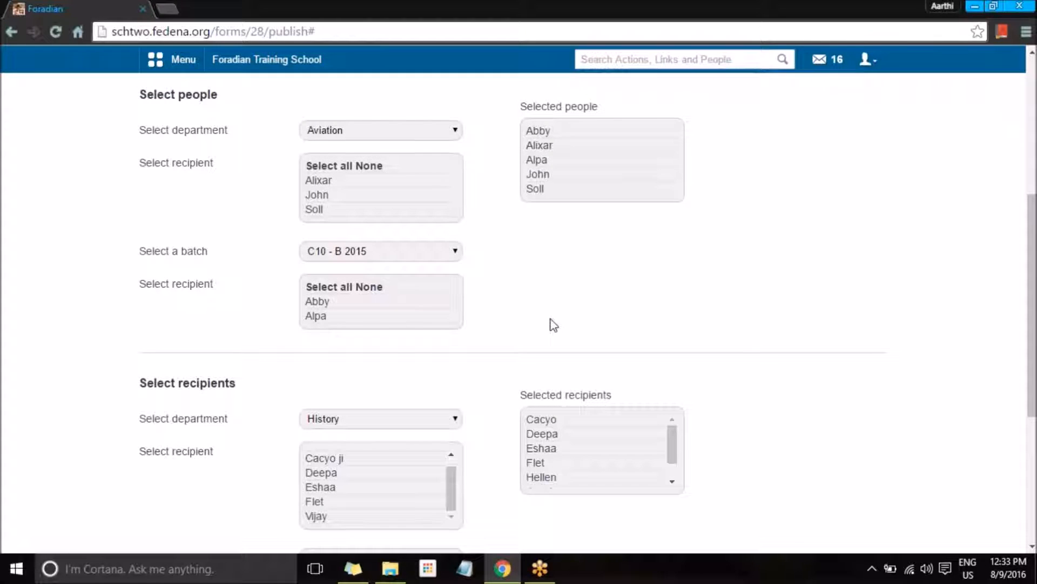
pyautogui.scroll(-5, 519, 311)
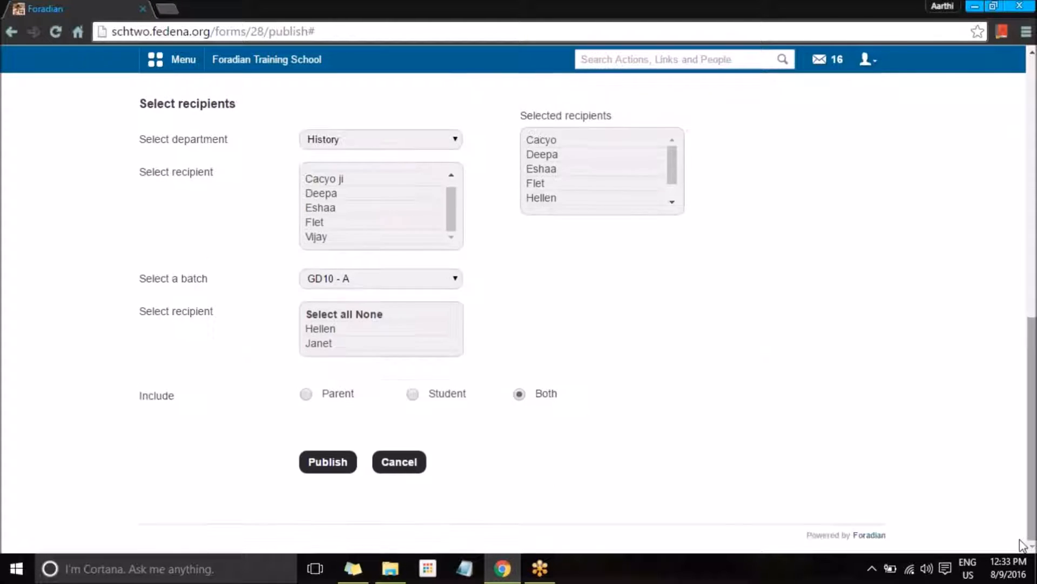
pyautogui.click(324, 463)
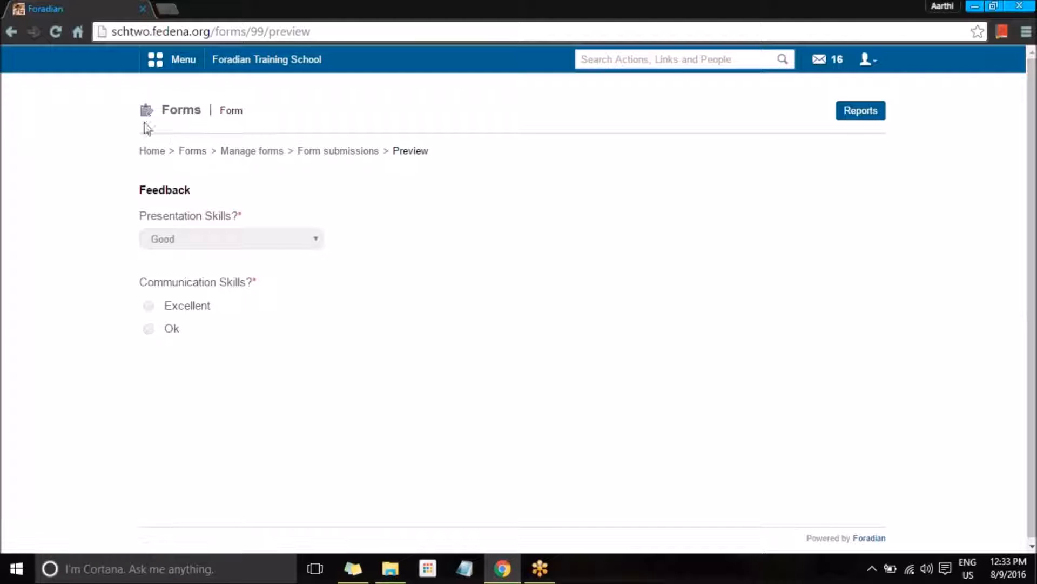
# Step: Return from the published form's preview to the main Forms page
pyautogui.click(193, 151)
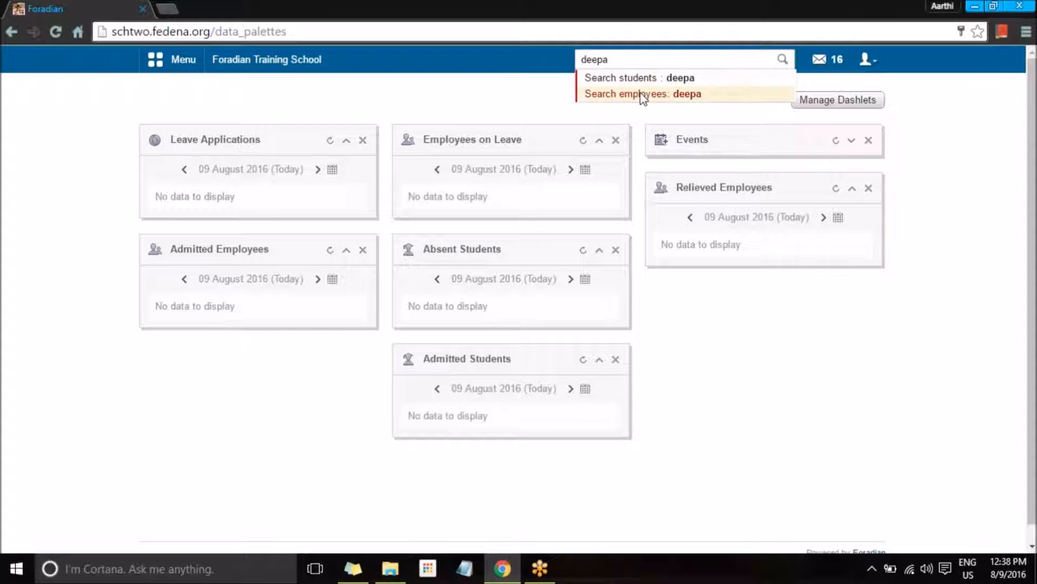
# Step: Look up the History department employee's ID, then log out of the admin account
pyautogui.click(640, 93)
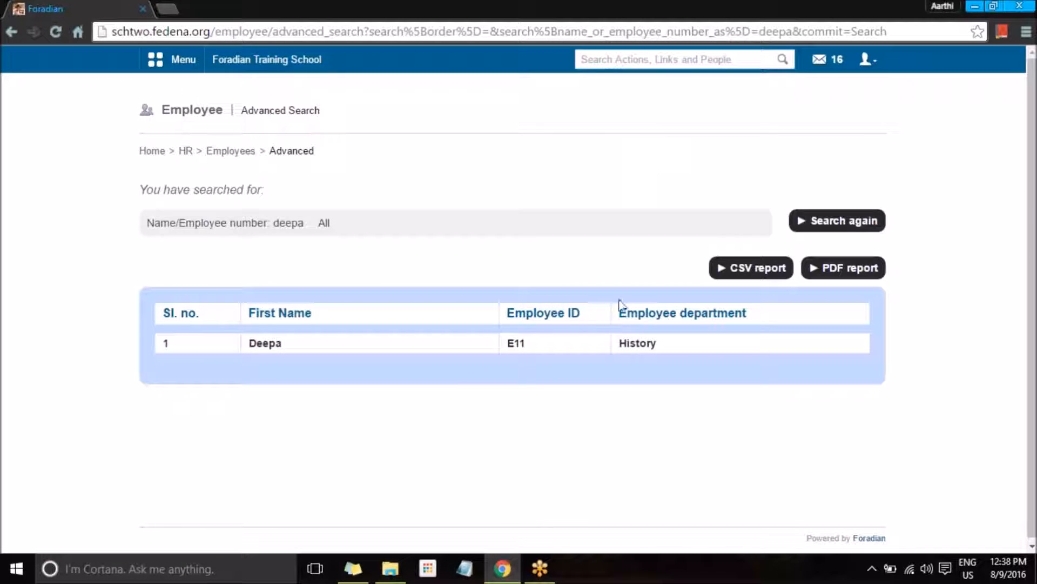
pyautogui.doubleClick(519, 343)
pyautogui.click(867, 59)
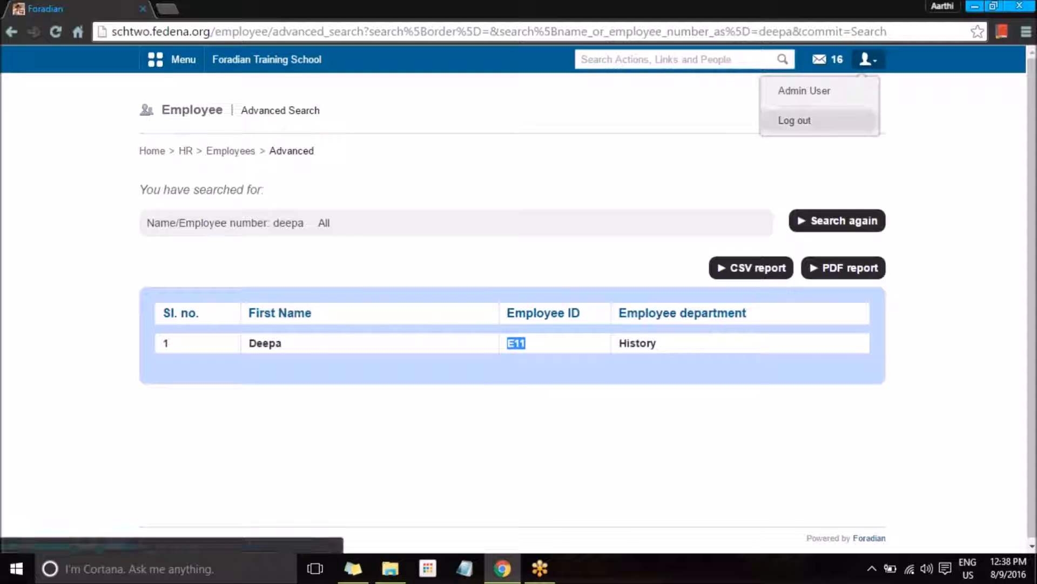
pyautogui.click(844, 117)
# Step: Sign in as that employee with their username and password
pyautogui.write('E11')
pyautogui.click(518, 259)
pyautogui.write('E11')
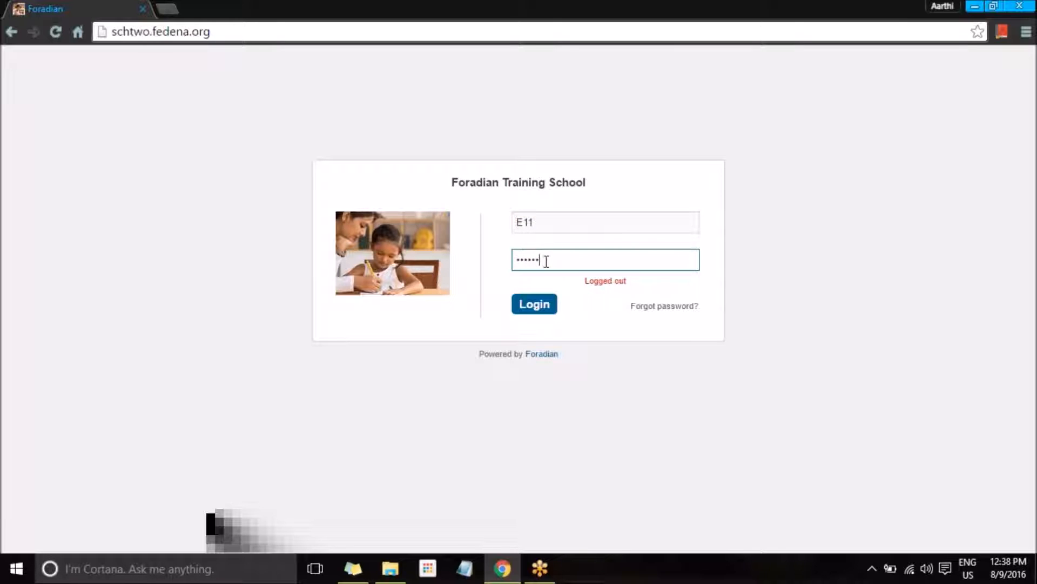
pyautogui.click(535, 308)
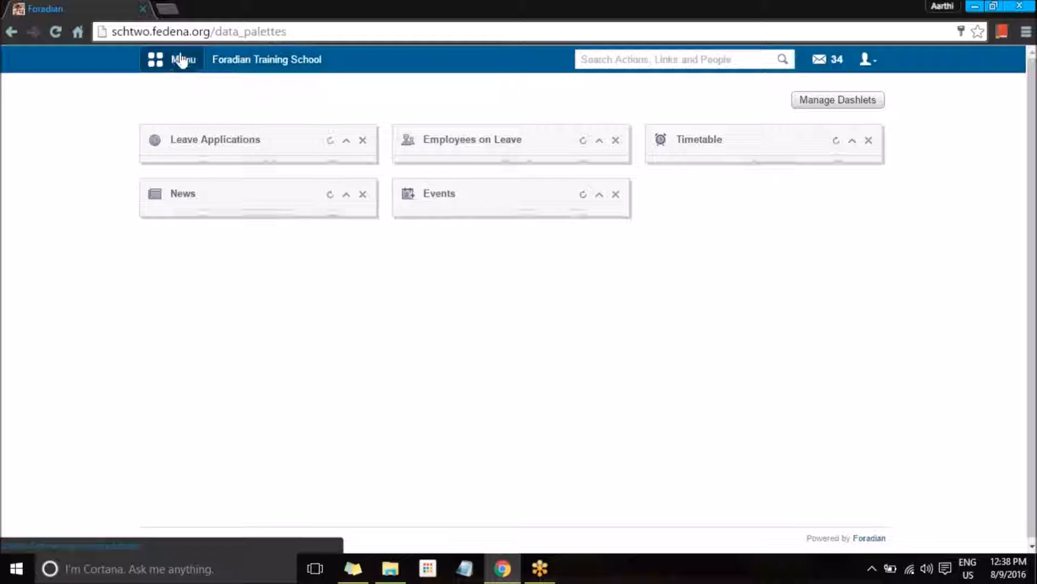
pyautogui.click(174, 60)
# Step: Open the Feedback form from Collaboration > Forms > Feedback Forms
pyautogui.click(330, 97)
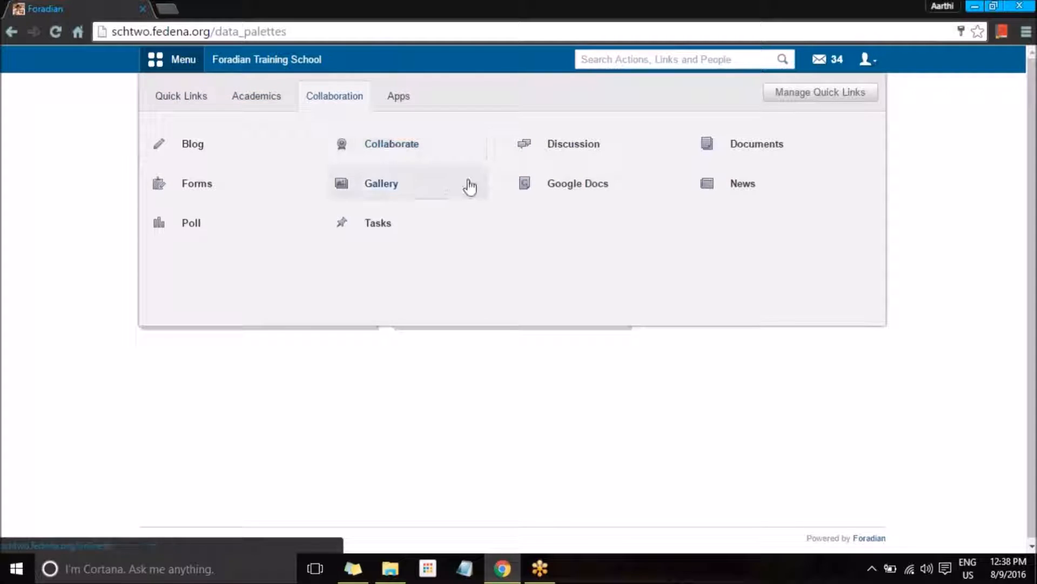
pyautogui.click(243, 196)
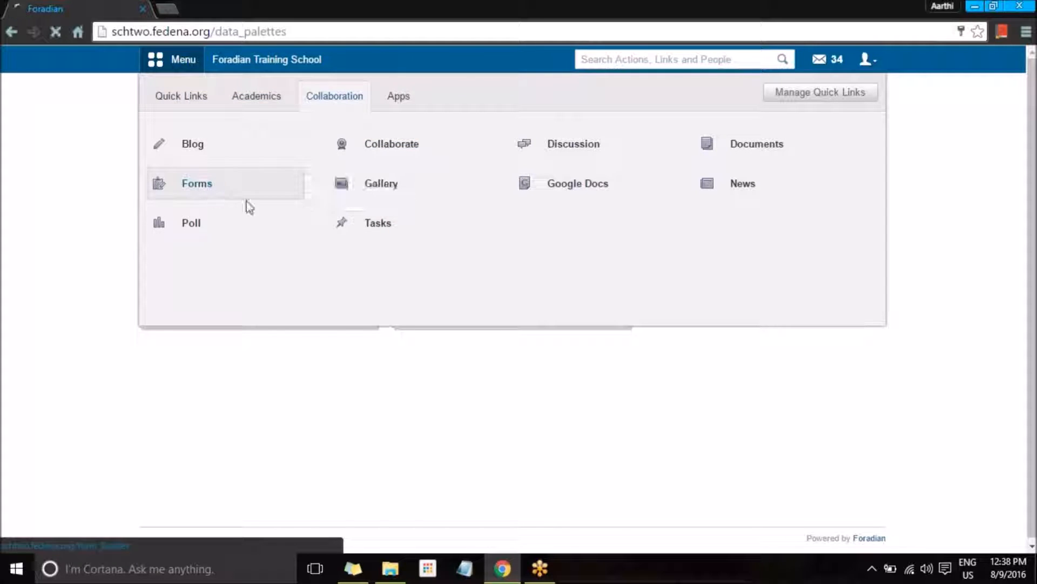
pyautogui.click(581, 204)
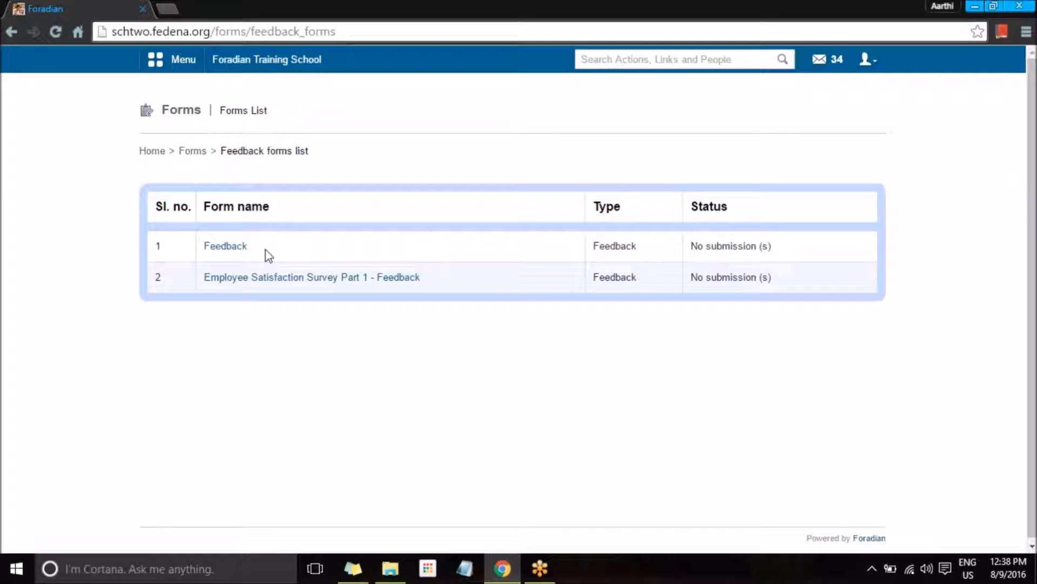
pyautogui.click(240, 247)
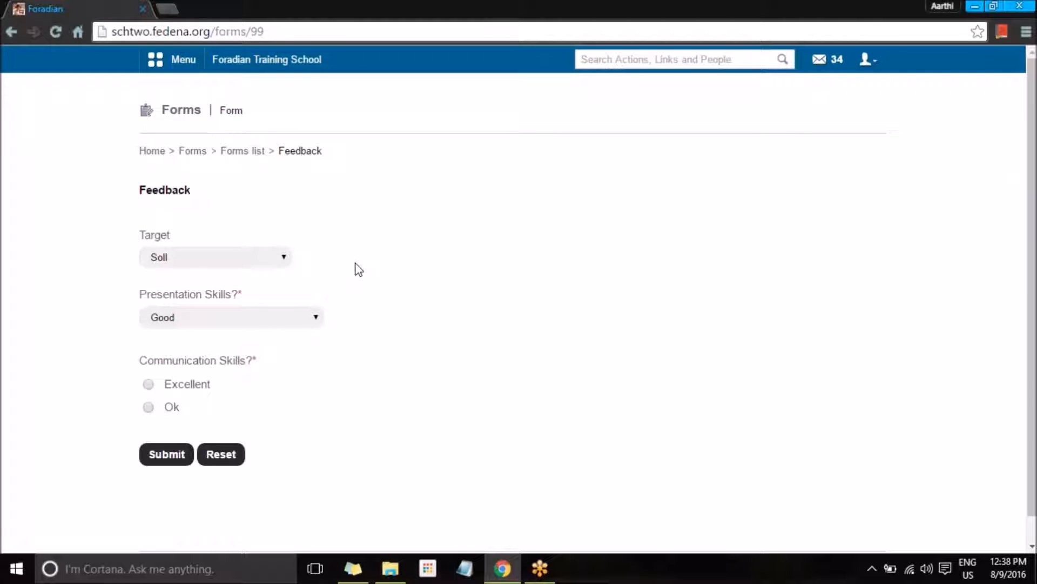
# Step: Keep target Soll, rate presentation Average and communication Excellent, and submit
pyautogui.click(241, 258)
pyautogui.click(241, 257)
pyautogui.click(258, 317)
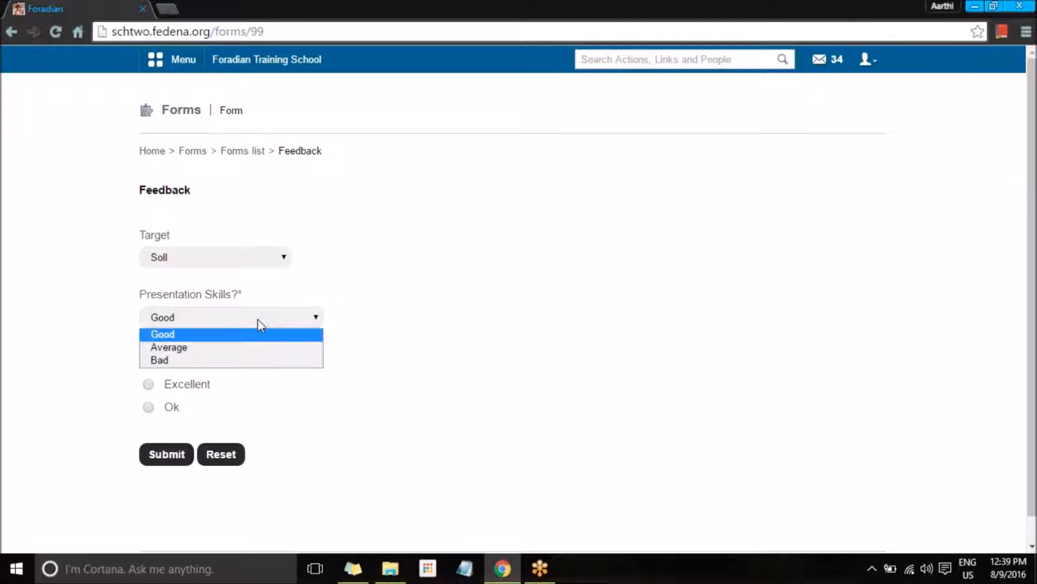
pyautogui.click(250, 354)
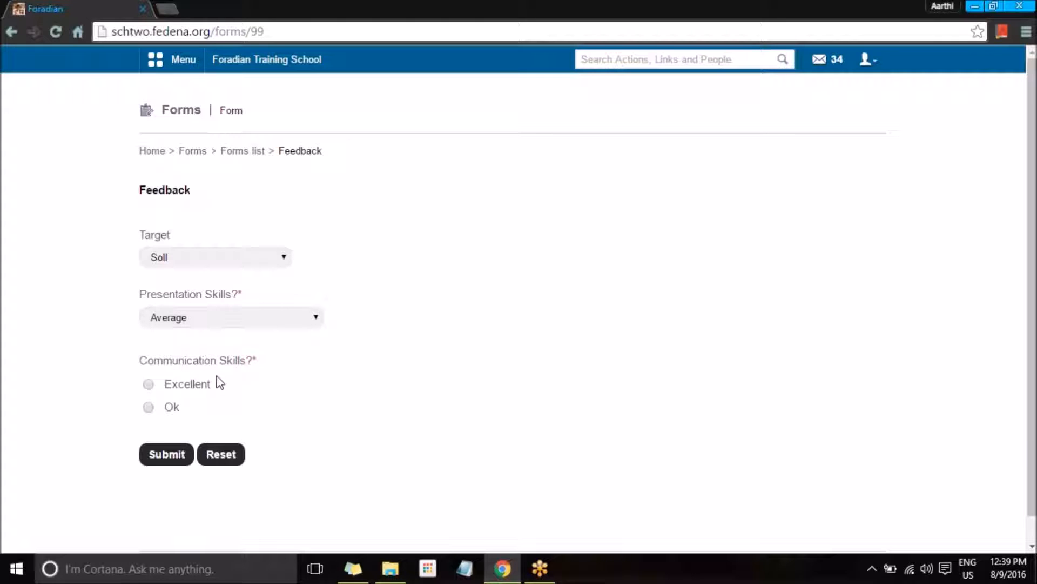
pyautogui.click(149, 385)
pyautogui.click(169, 453)
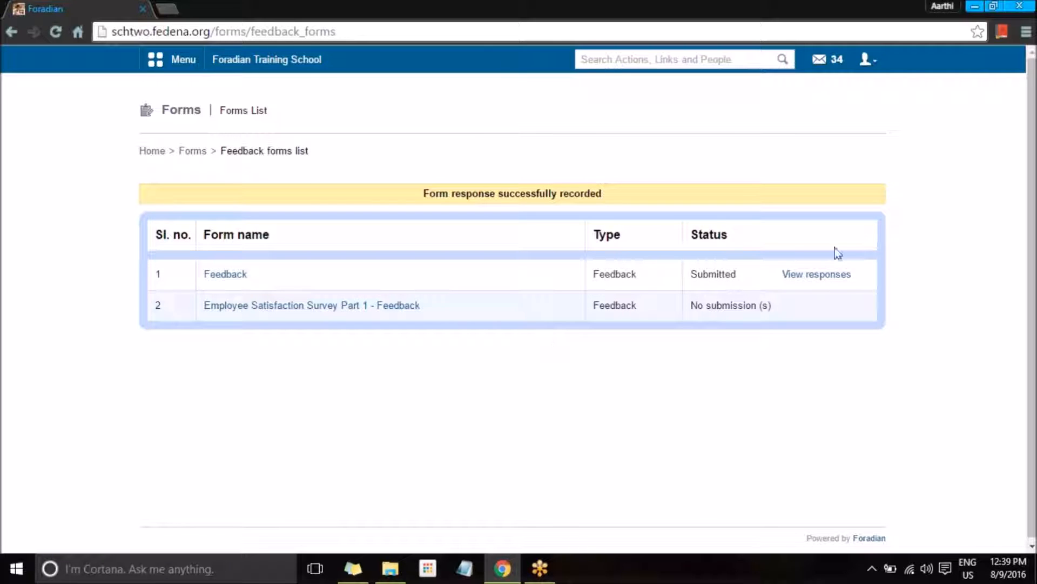
# Step: View the Feedback form's responses, then log out of the employee account
pyautogui.click(819, 274)
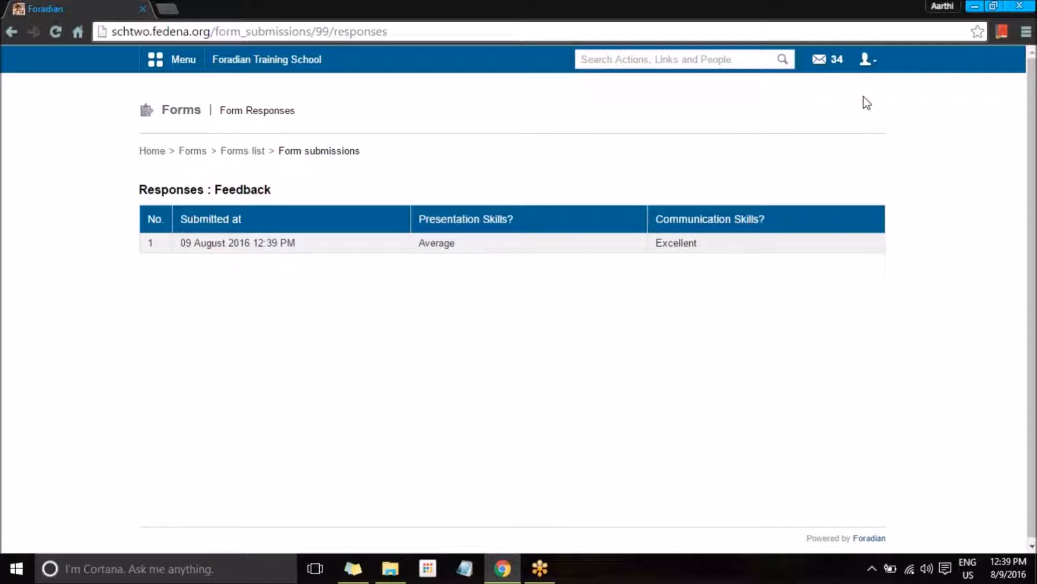
pyautogui.click(866, 59)
pyautogui.click(841, 120)
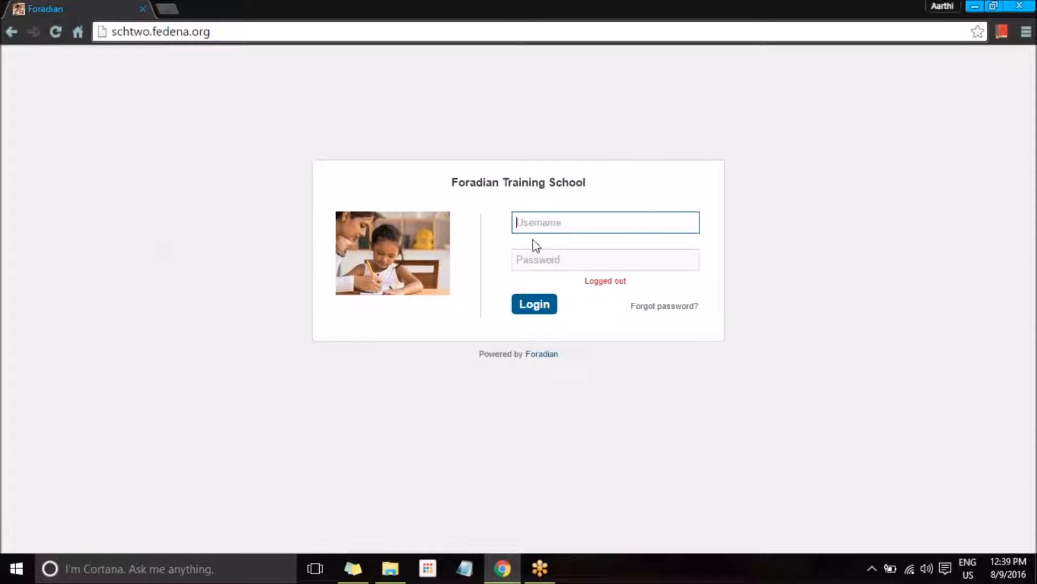
# Step: Sign back in as admin with the password and go to Collaboration > Forms
pyautogui.write('admin')
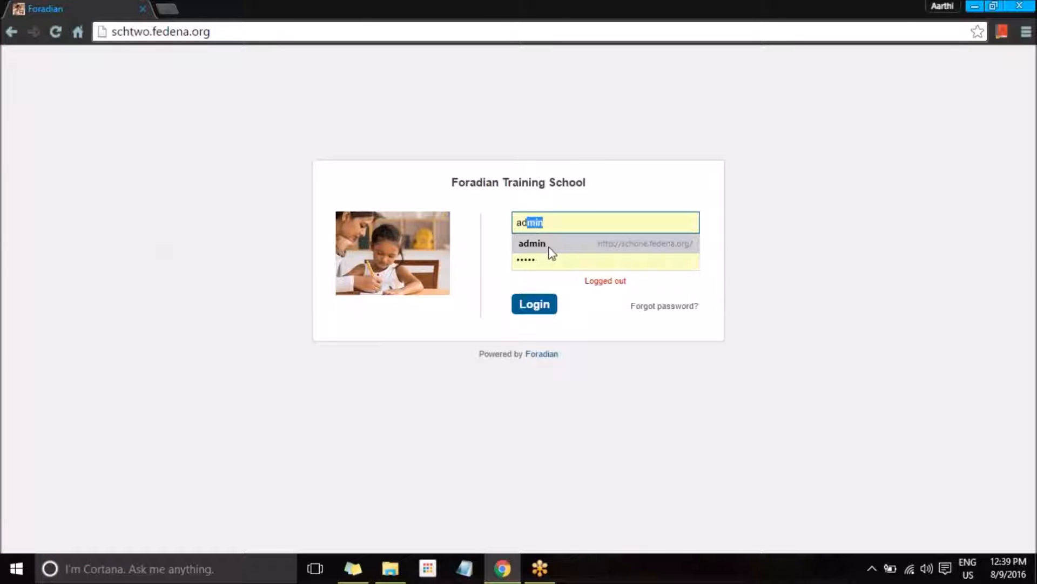
pyautogui.click(548, 246)
pyautogui.moveTo(542, 260); pyautogui.dragTo(501, 256)
pyautogui.write('•')
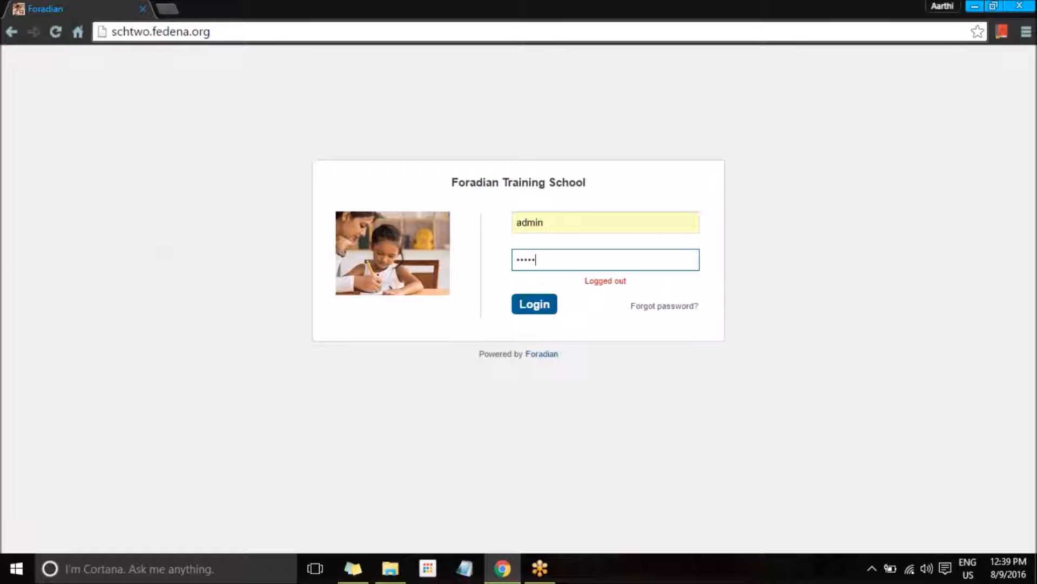
pyautogui.press('Return')
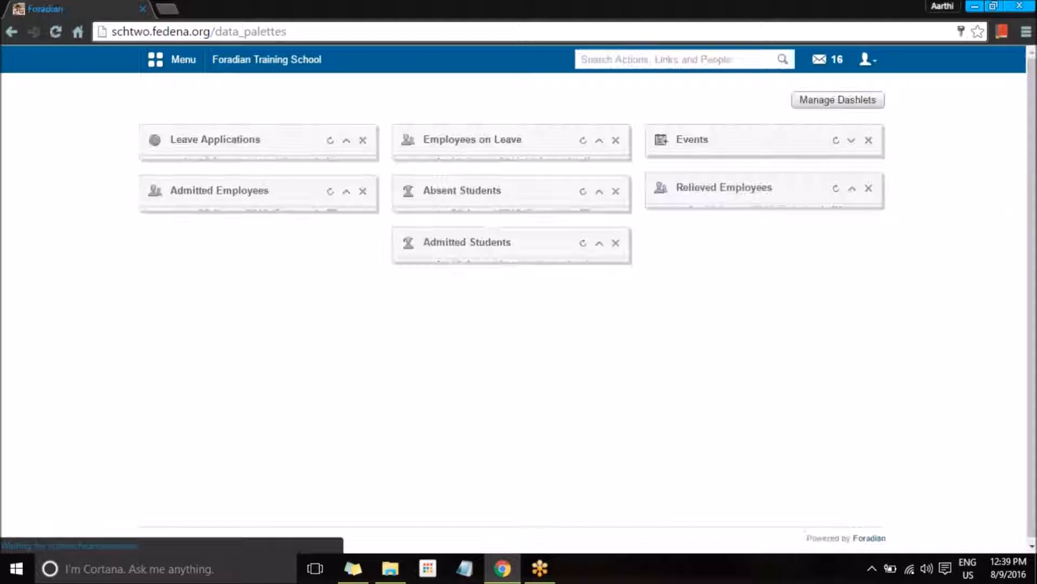
pyautogui.click(189, 62)
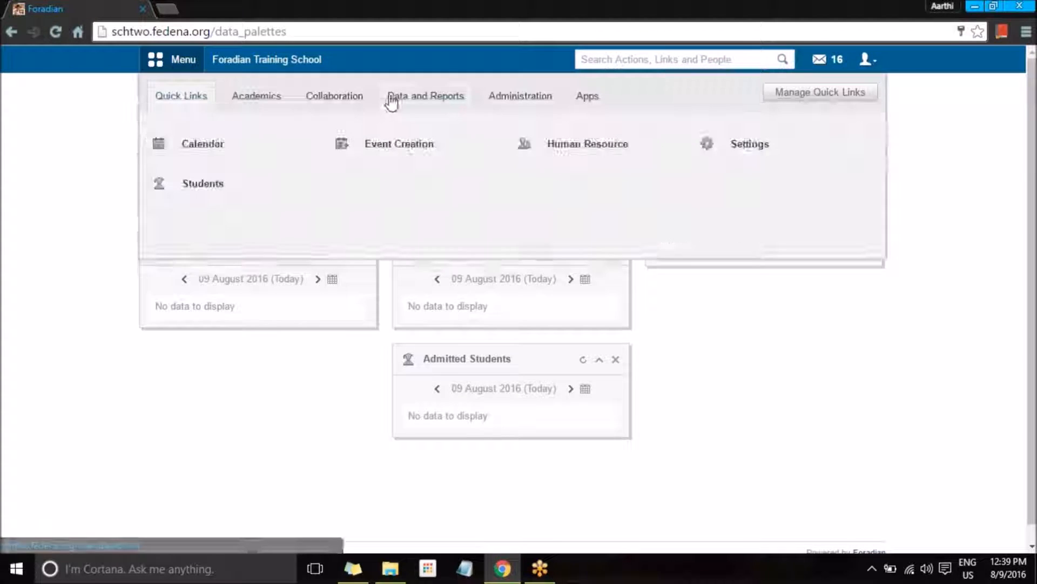
pyautogui.click(338, 110)
pyautogui.click(570, 195)
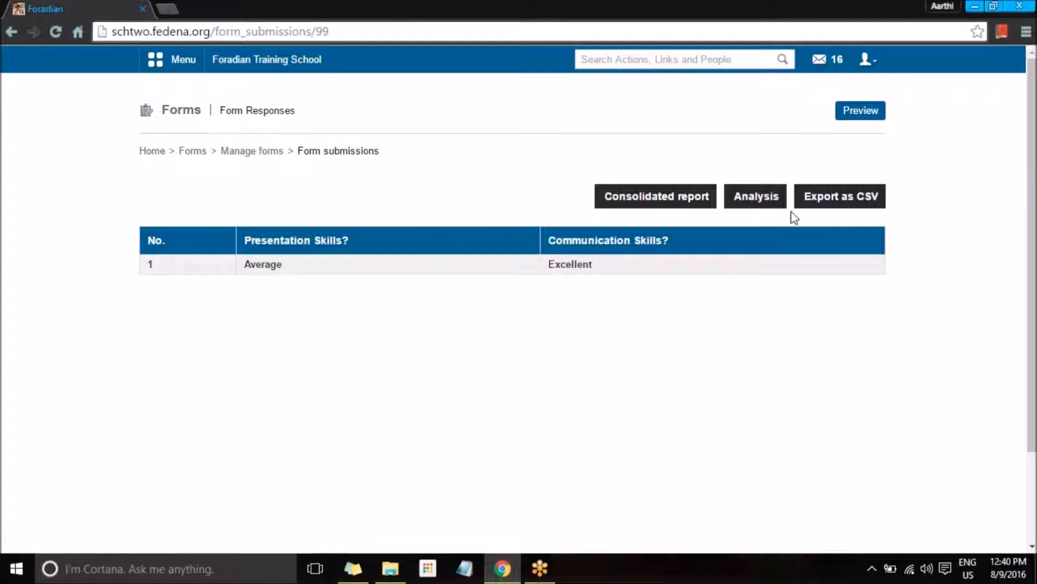
# Step: Review the Feedback analysis for Soll: 77.78% overall, weighted averages 50.0 and 89.0
pyautogui.click(749, 198)
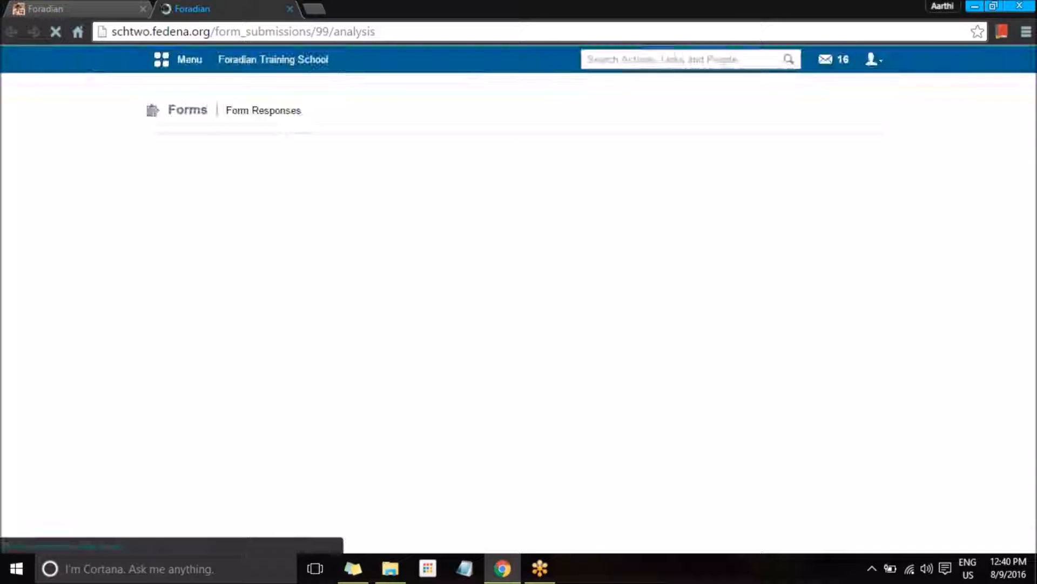
pyautogui.click(175, 267)
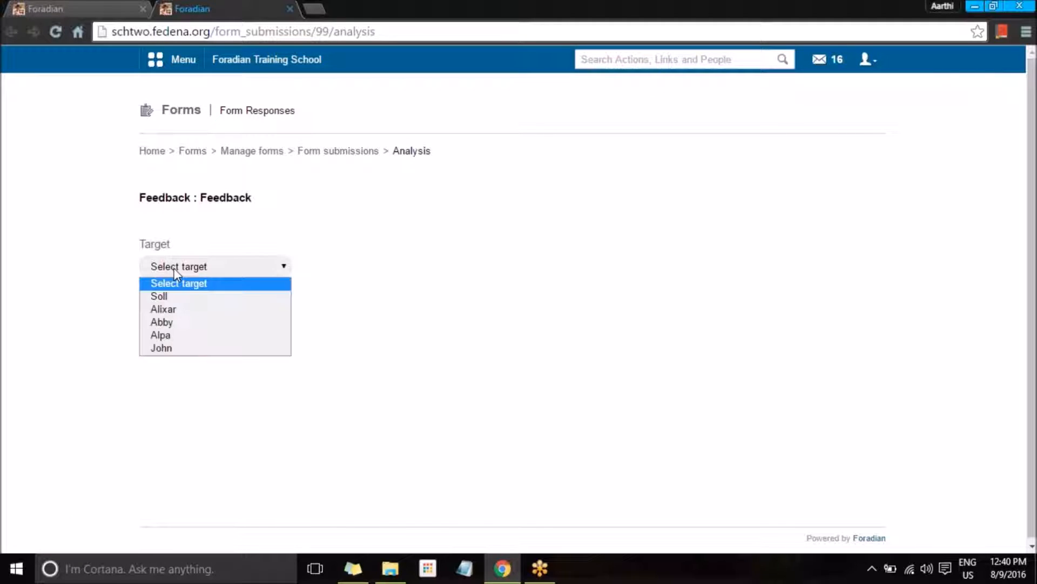
pyautogui.click(185, 296)
pyautogui.scroll(-3, 261, 326)
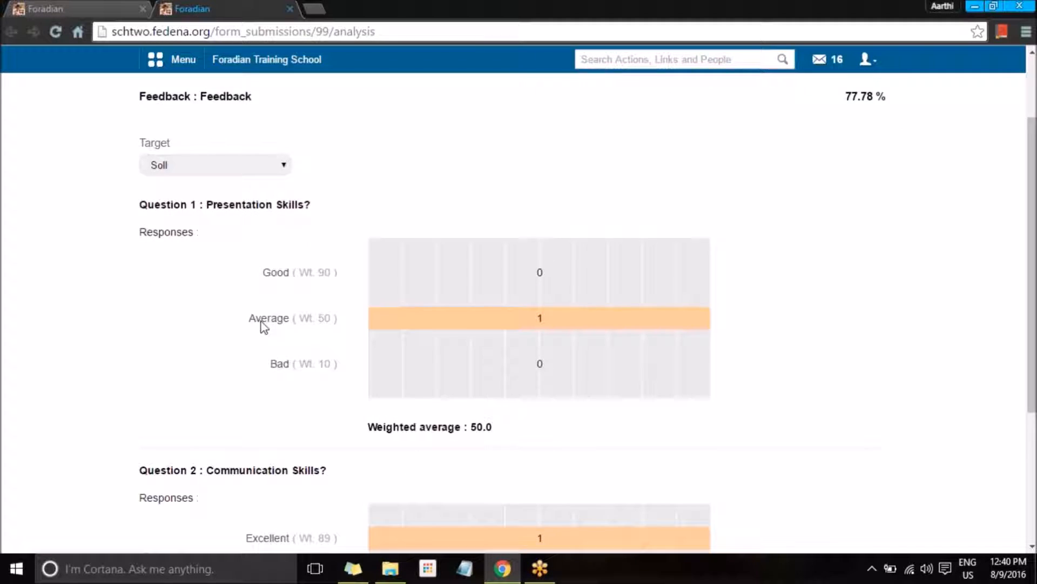
pyautogui.scroll(1, 216, 241)
pyautogui.click(218, 195)
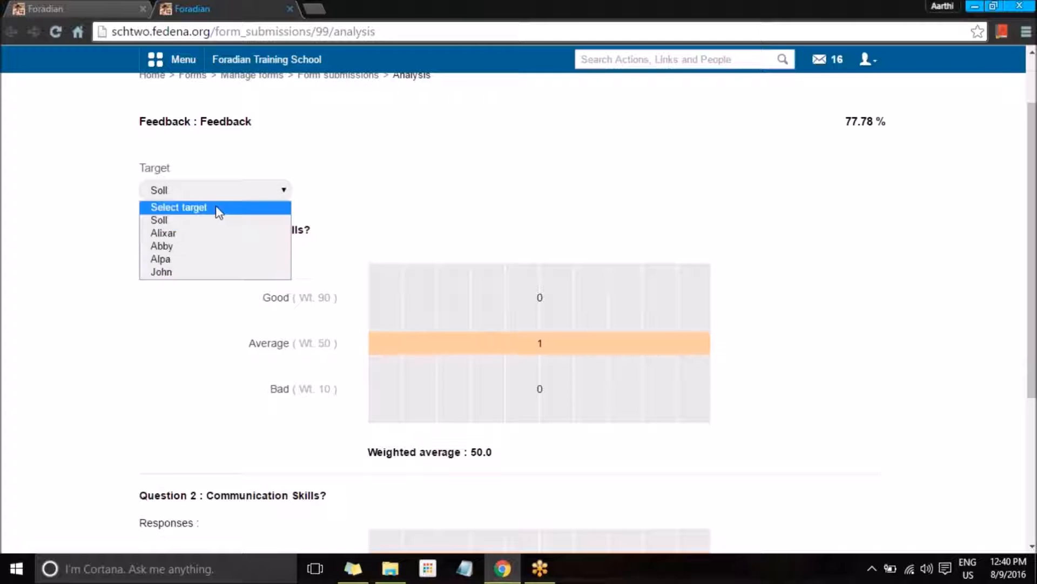
pyautogui.click(443, 170)
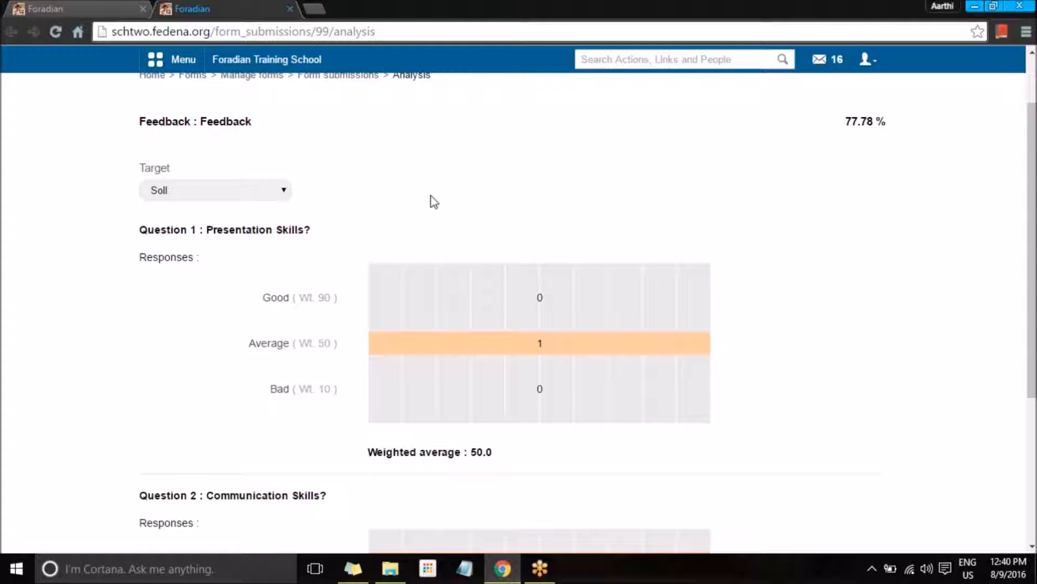
pyautogui.scroll(-4, 292, 327)
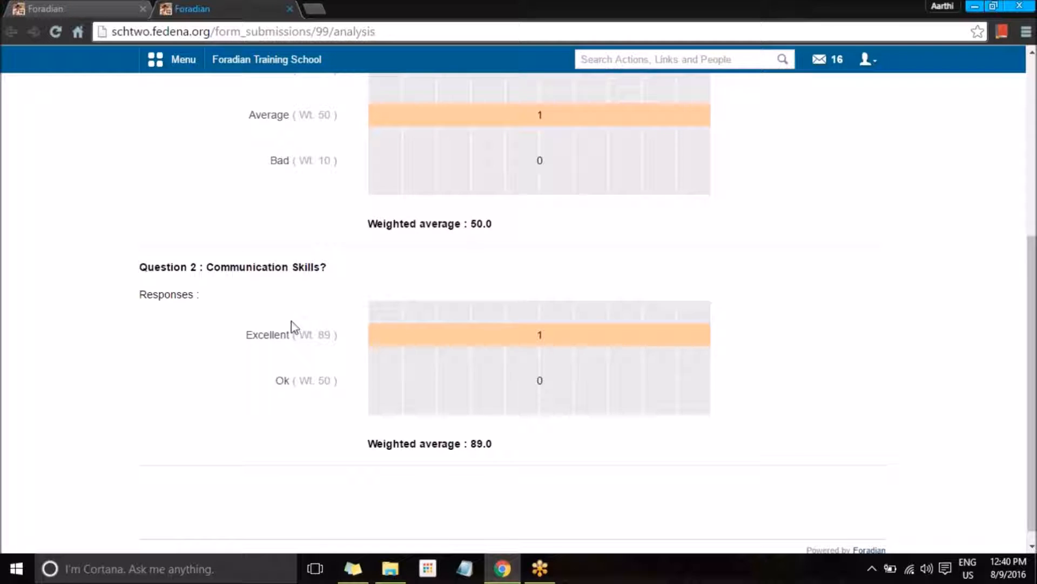
pyautogui.scroll(3, 292, 327)
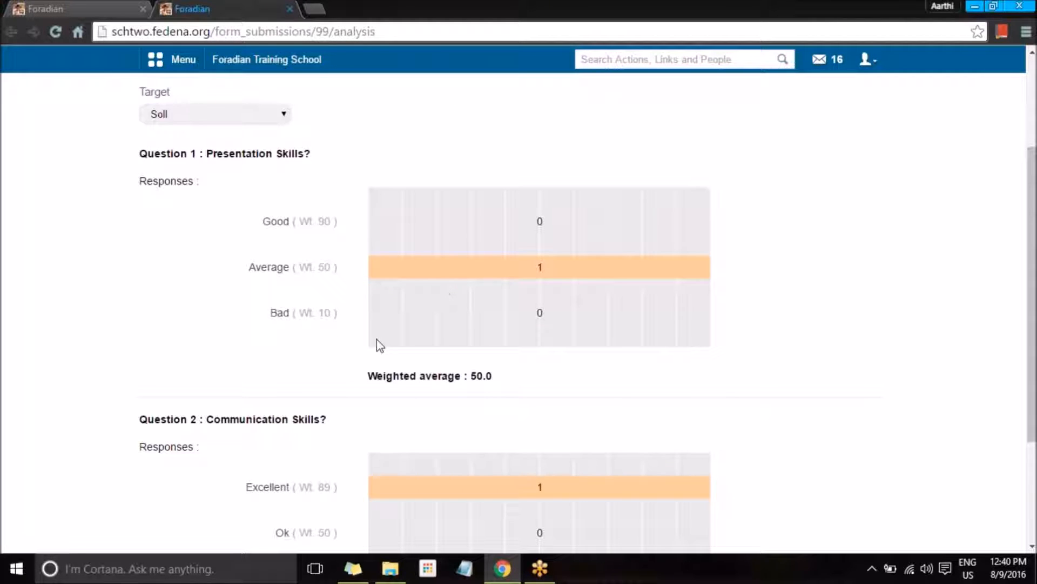
pyautogui.scroll(3, 380, 346)
pyautogui.click(321, 153)
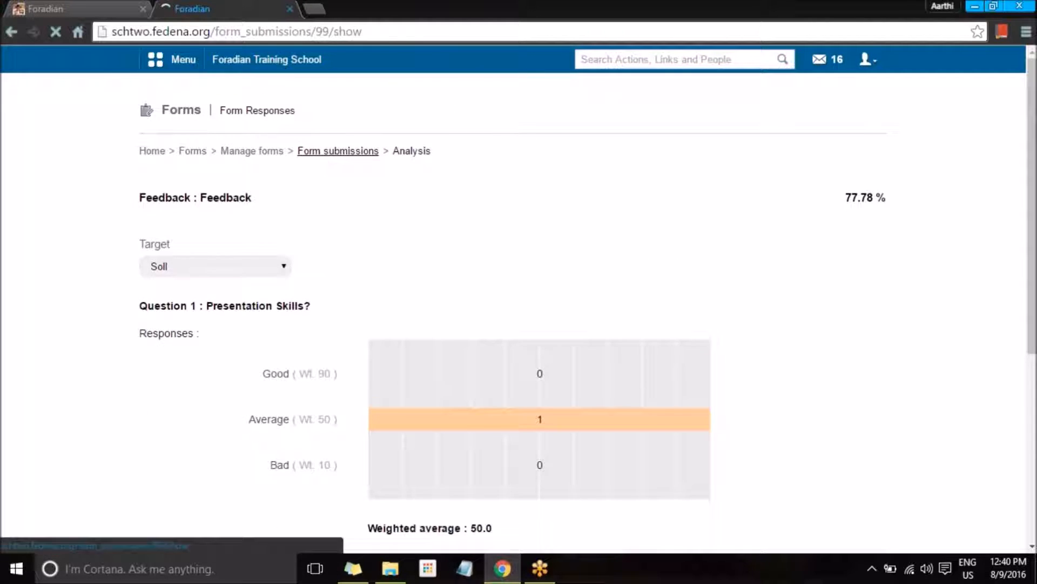
# Step: Check the consolidated report (Soll 77.78%, other targets NA), then return to the school dashboard
pyautogui.click(655, 194)
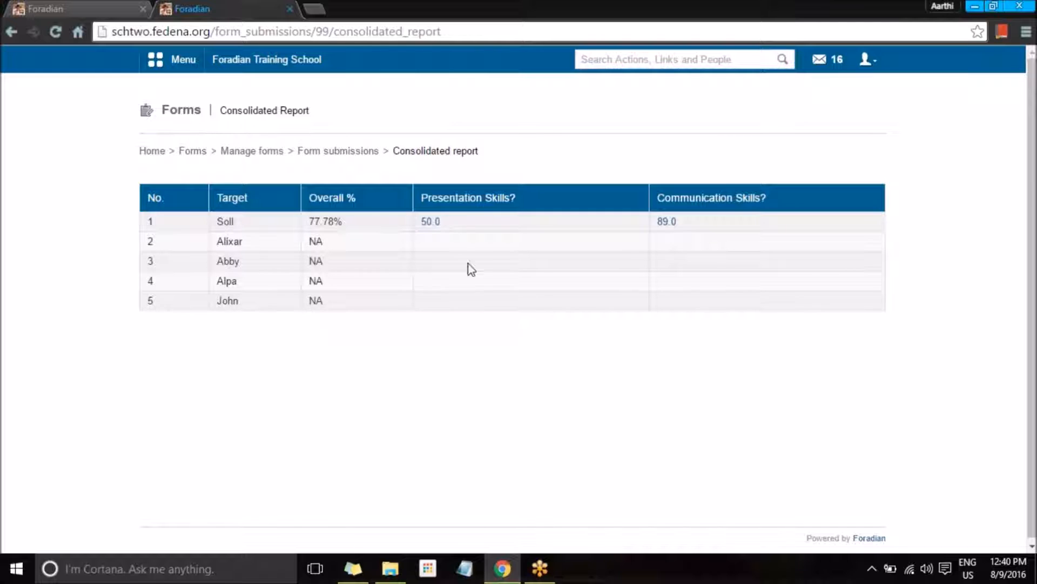
pyautogui.click(346, 153)
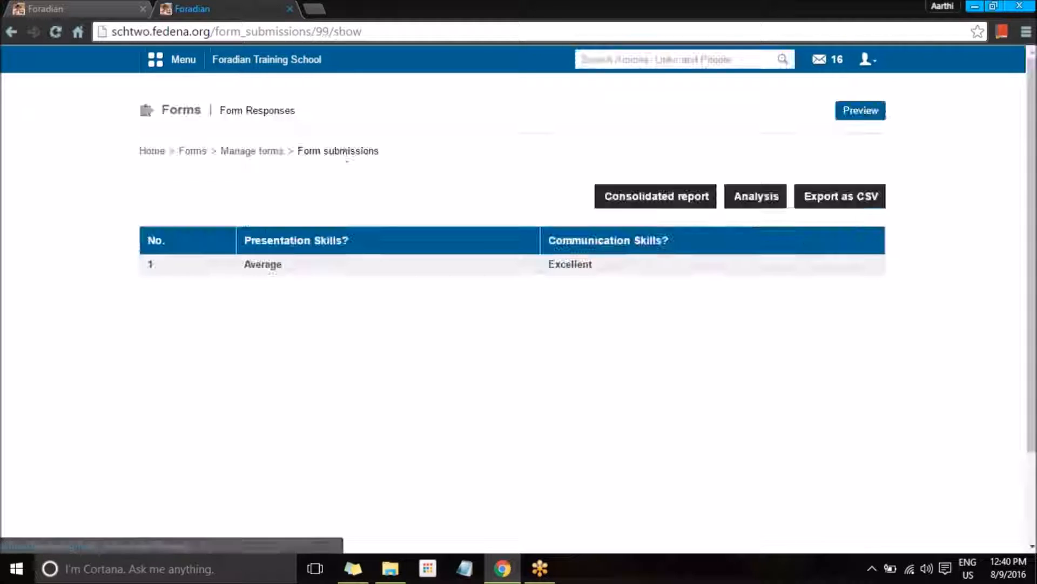
pyautogui.click(236, 155)
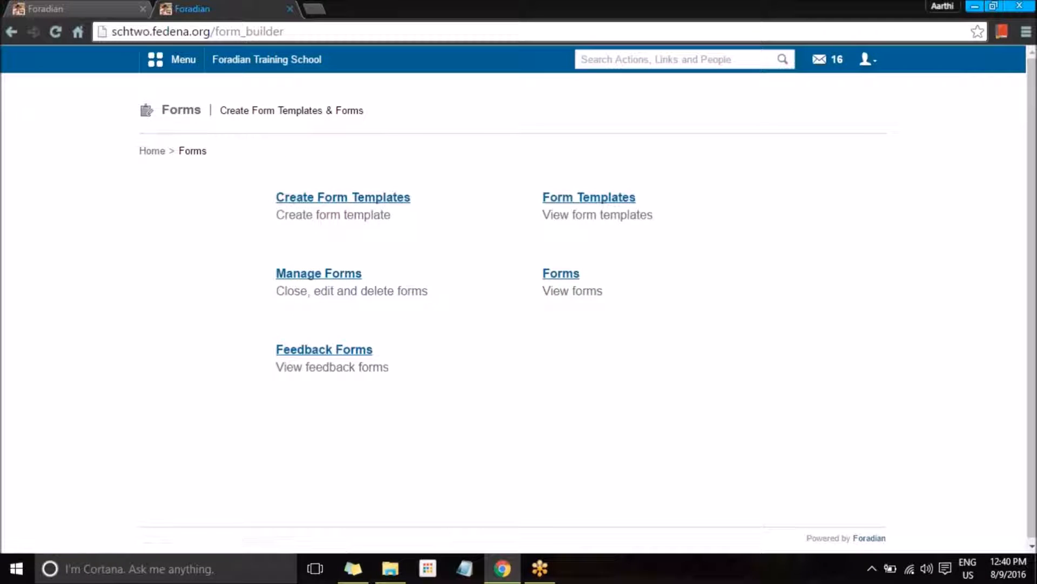
pyautogui.click(266, 59)
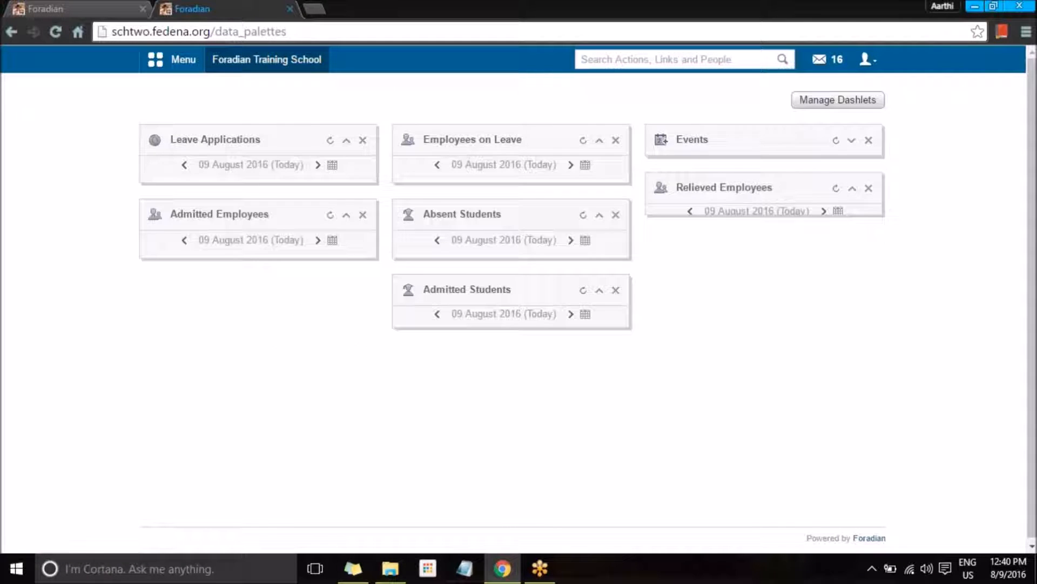